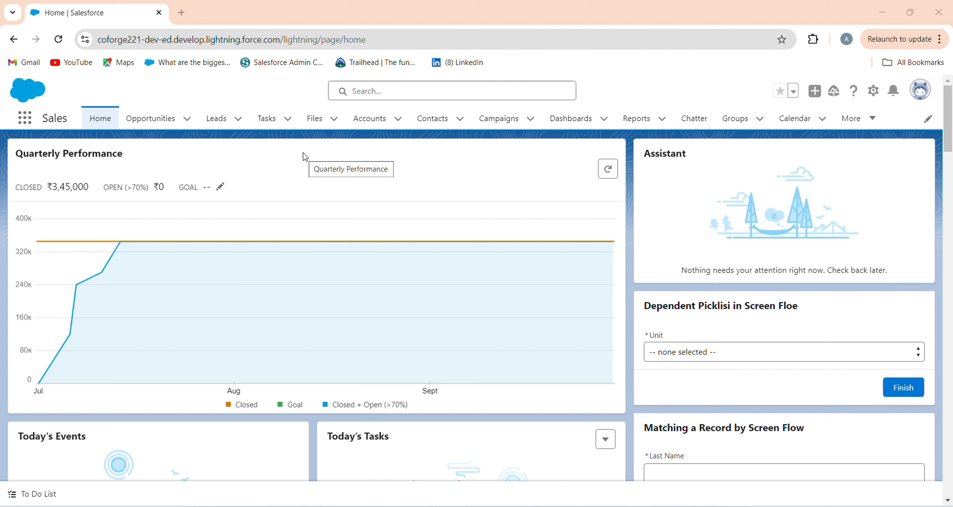
Open Setup and find the Classic Email Templates page by searching for "class"
click(873, 91)
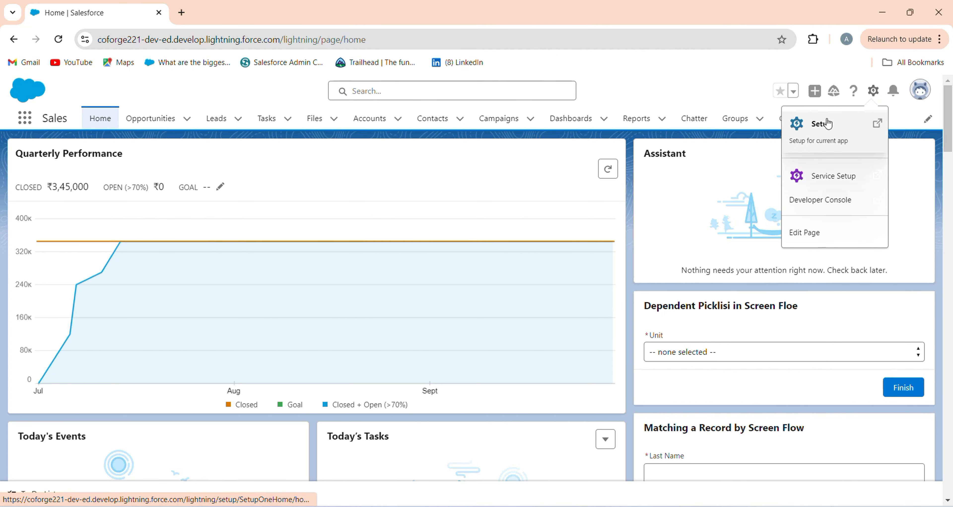
click(827, 123)
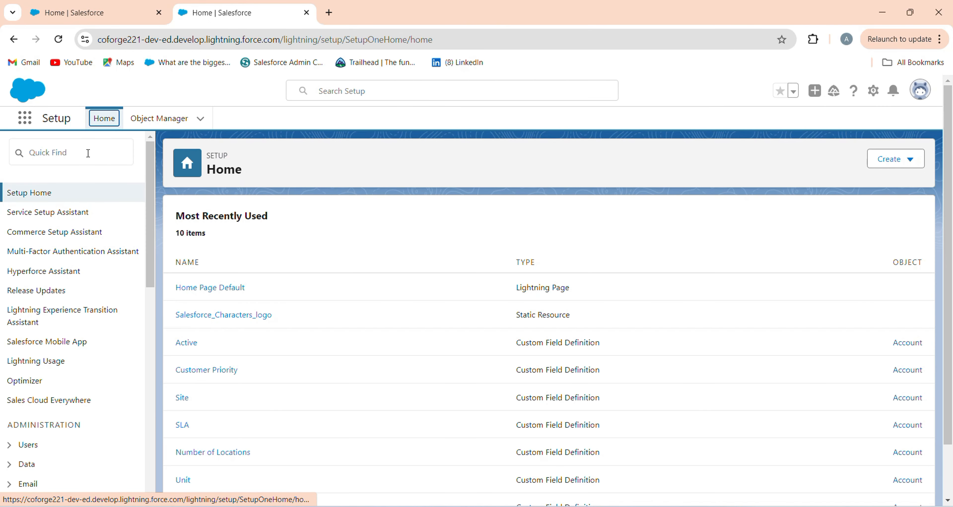
click(88, 153)
text(class)
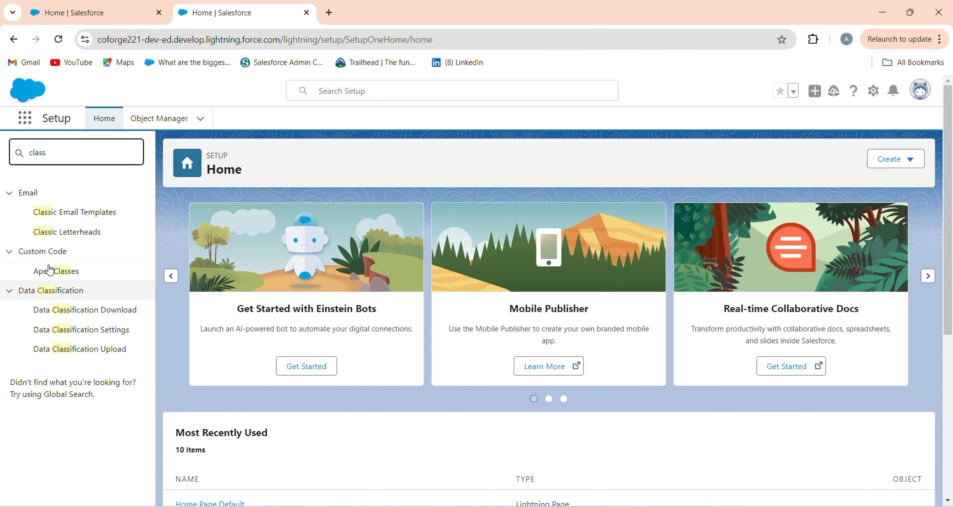
click(70, 218)
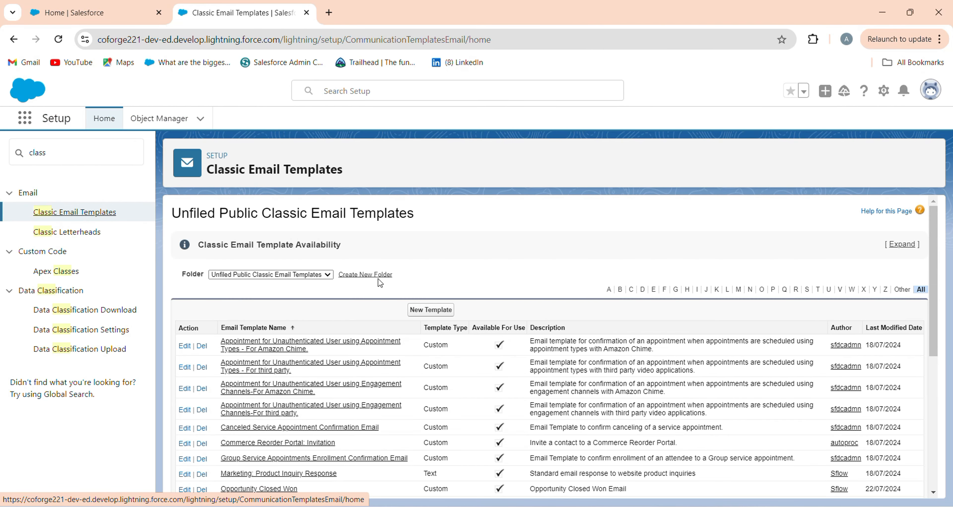
Create a new text email template, make it available for use, and name it Welcome Email with the unique name Welcome_Email
click(429, 311)
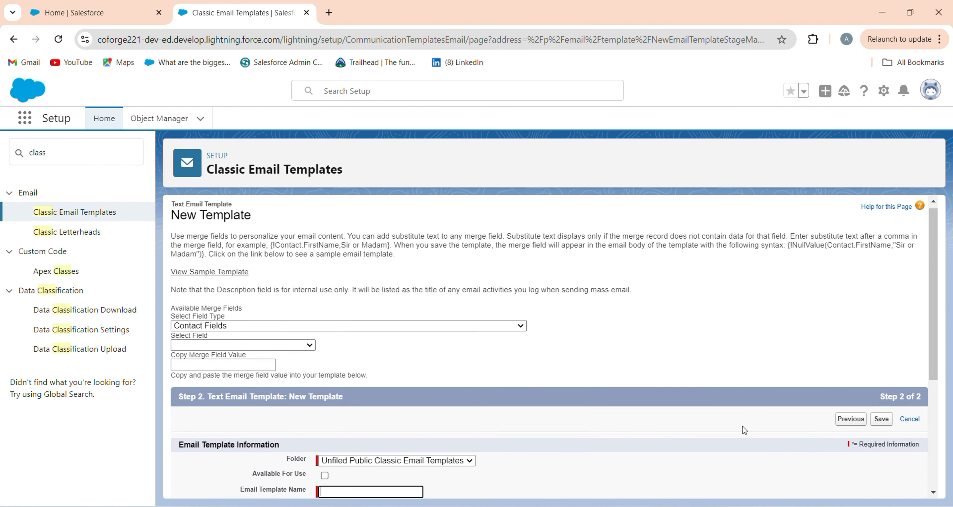
drag(931, 352, 920, 456)
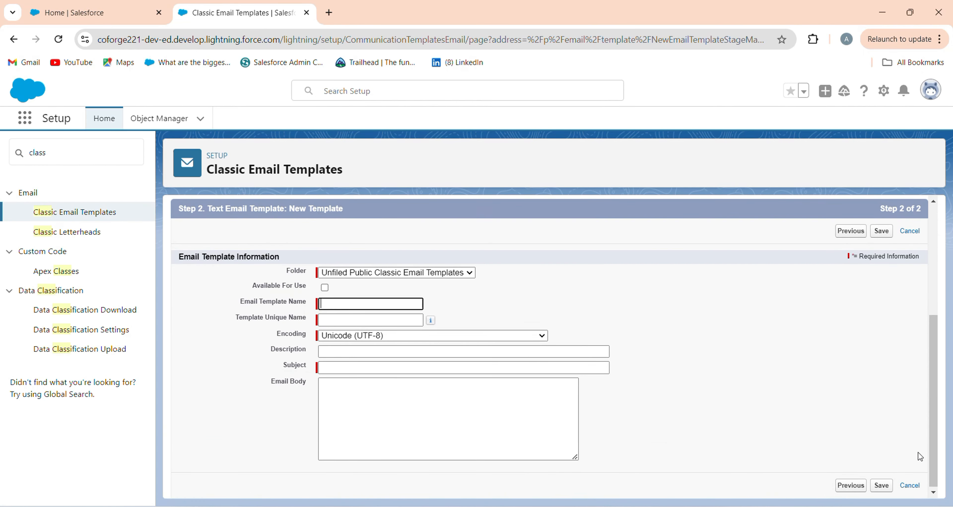
click(325, 288)
click(329, 303)
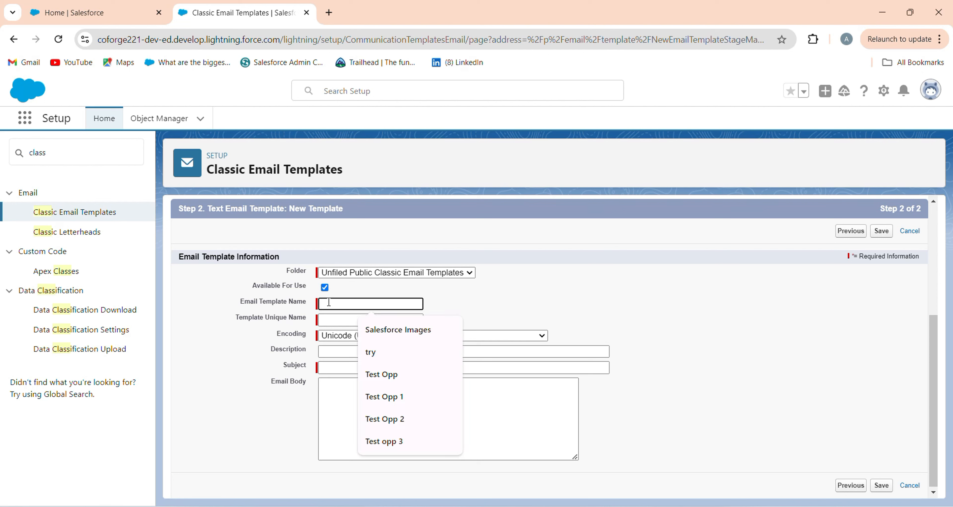
text(Welcome Email)
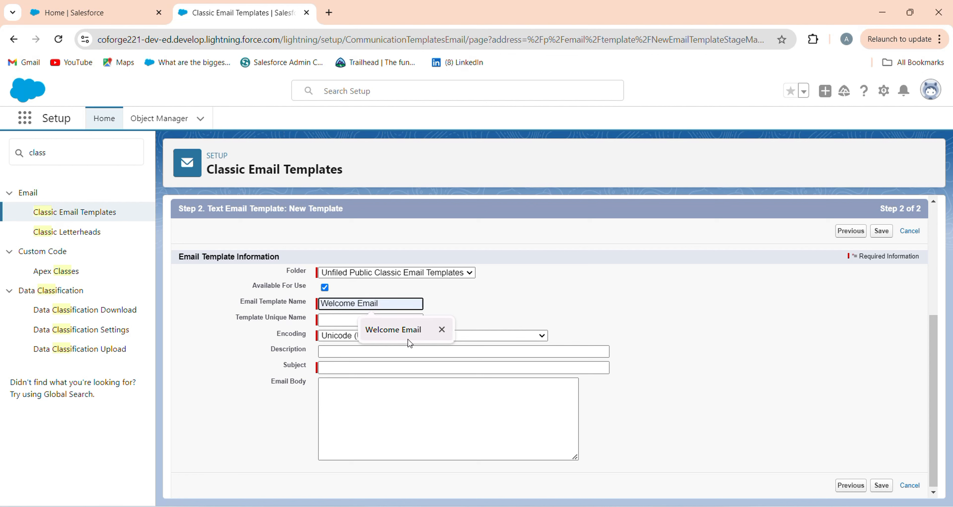
click(409, 341)
click(333, 324)
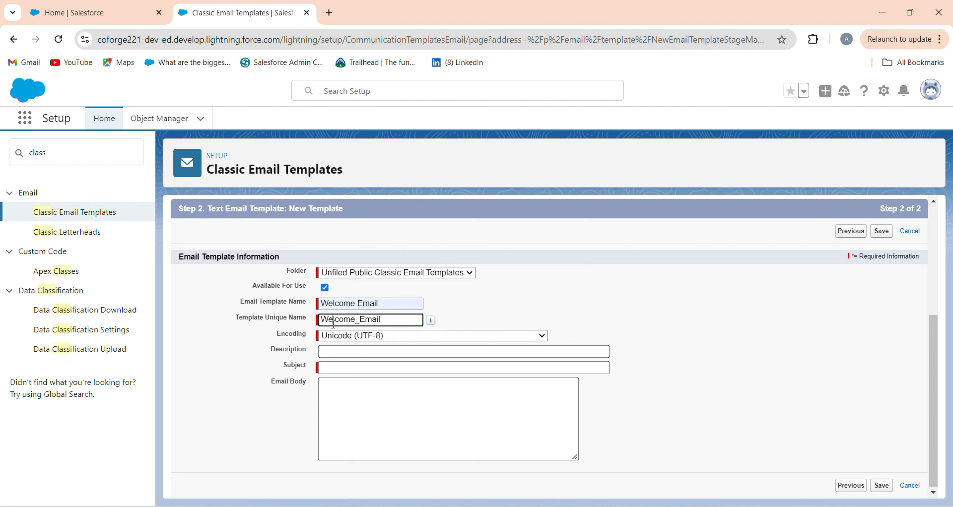
Set the subject to "Welcome to the Trailhead Titans Community!" and paste the prepared welcome message into the email body
click(345, 367)
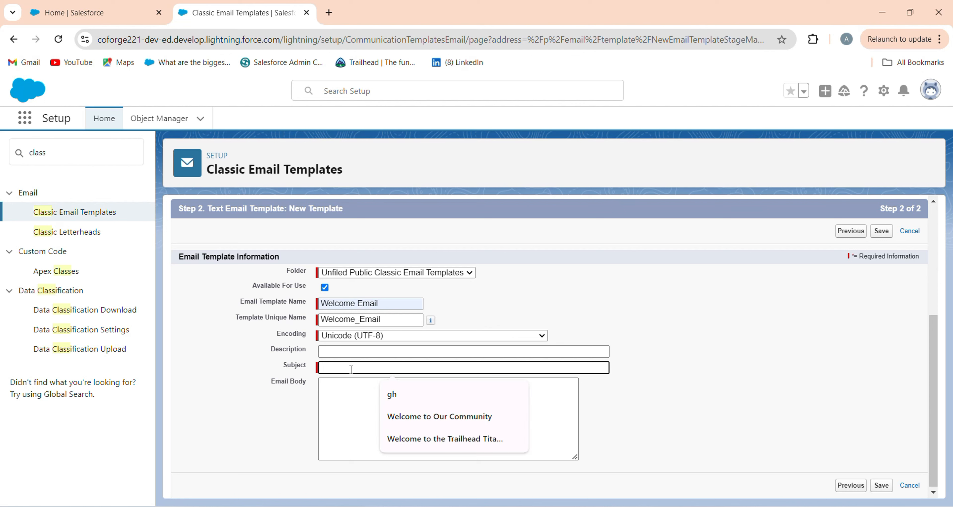
text(Welcome to the Trailhead Titans Community!)
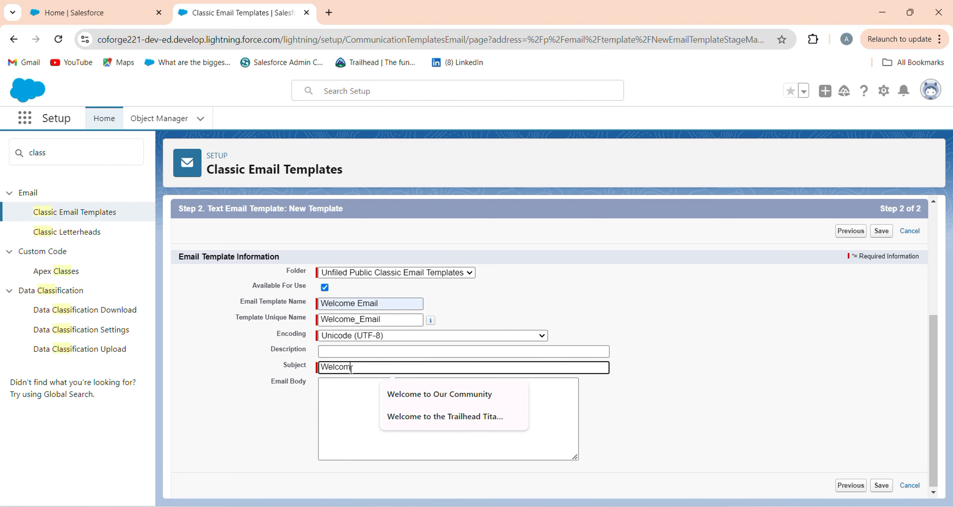
click(440, 416)
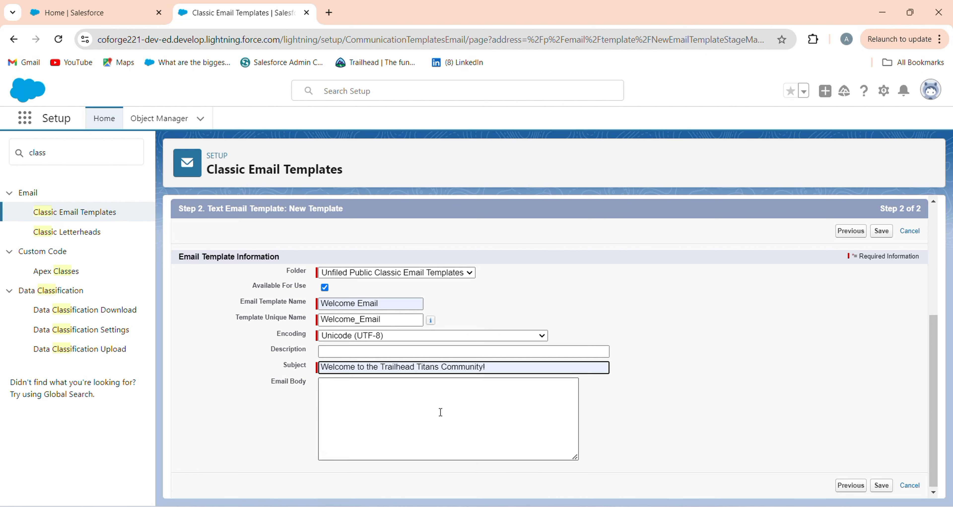
click(395, 413)
key(ctrl+v)
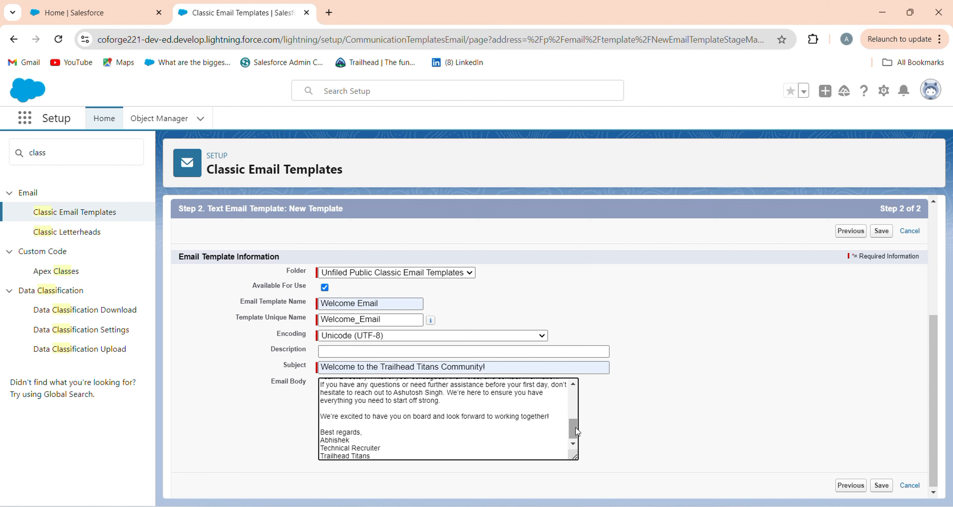
drag(573, 429, 575, 369)
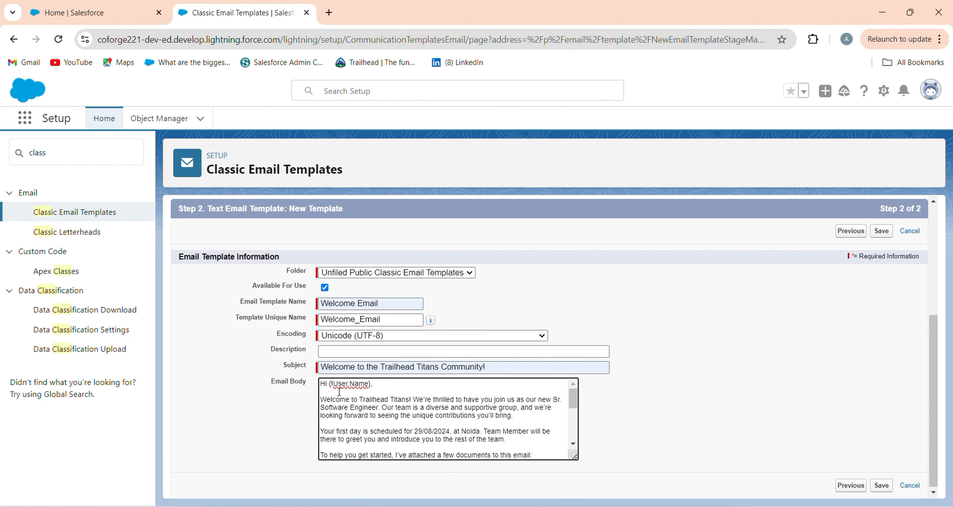
Remove the {!User.Name} merge field and its comma from the greeting in the email body, leaving only "Hi"
mouse_move(333, 383)
mouse_down()
mouse_move(349, 383)
mouse_move(328, 386)
mouse_up()
click(374, 385)
key(BackSpace)
click(940, 433)
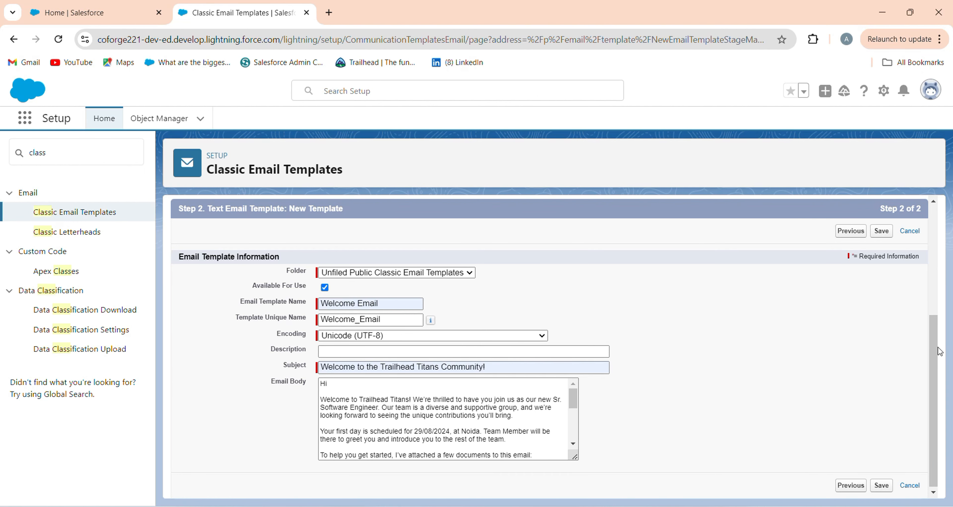
Generate the merge field for Name from User Fields and copy its value {!User.Name}
drag(936, 349, 921, 273)
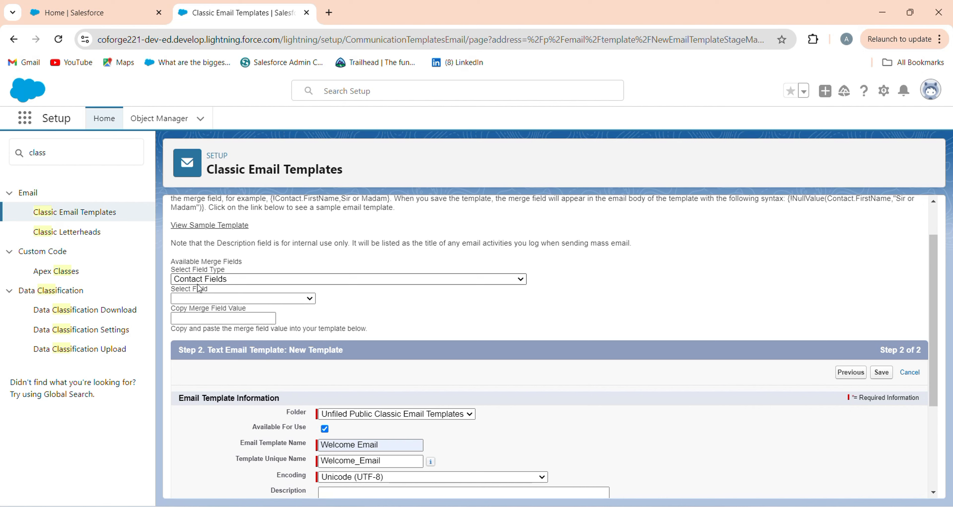
click(215, 280)
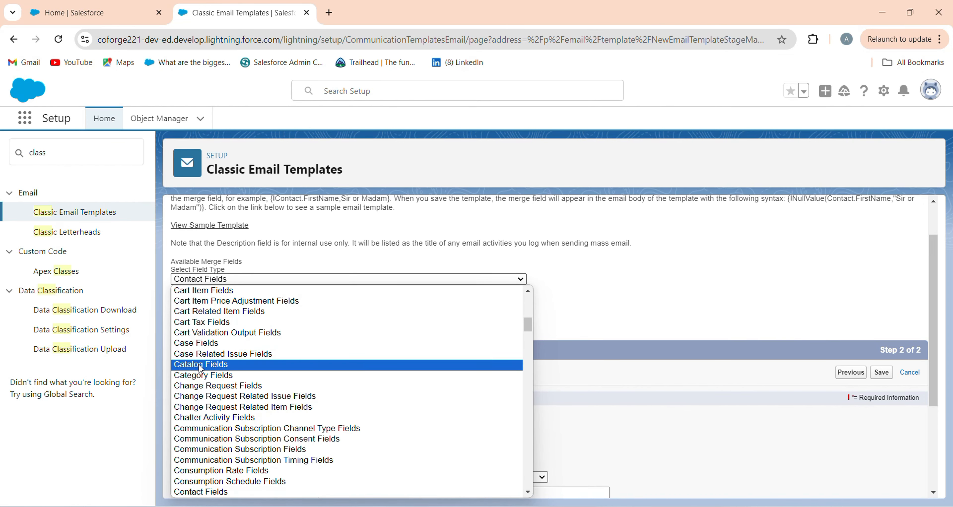
key(u)
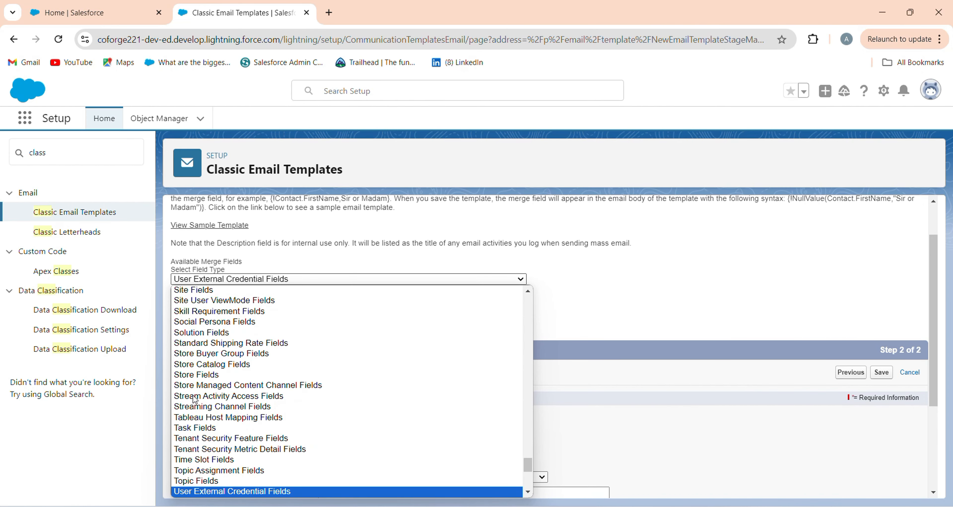
click(528, 492)
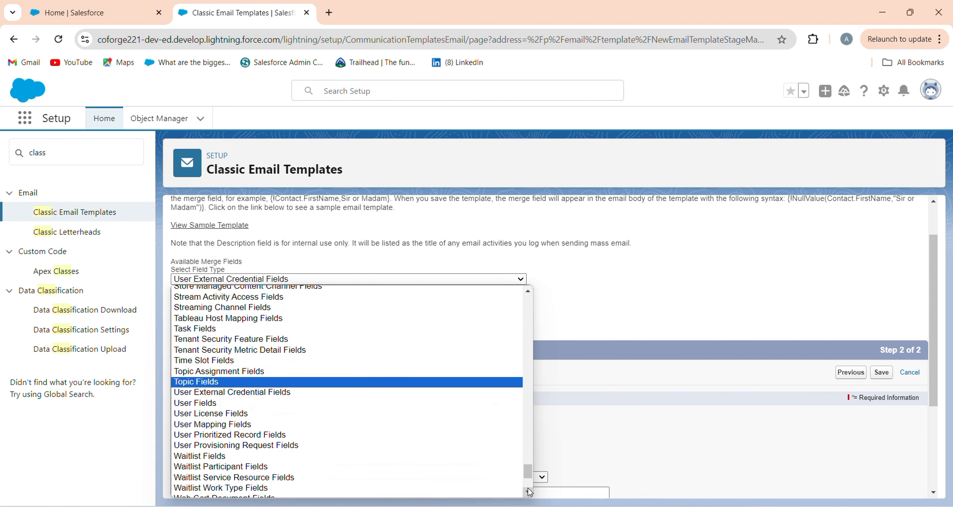
click(204, 403)
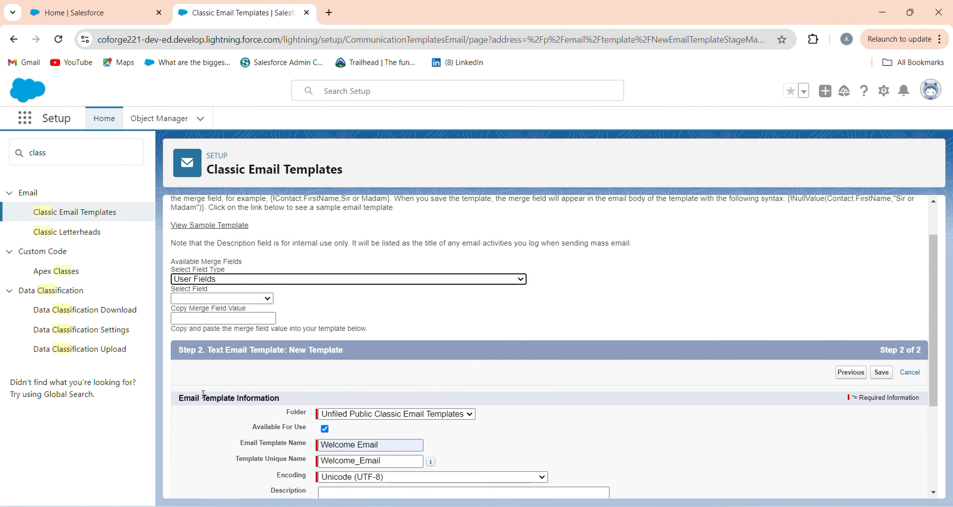
click(222, 298)
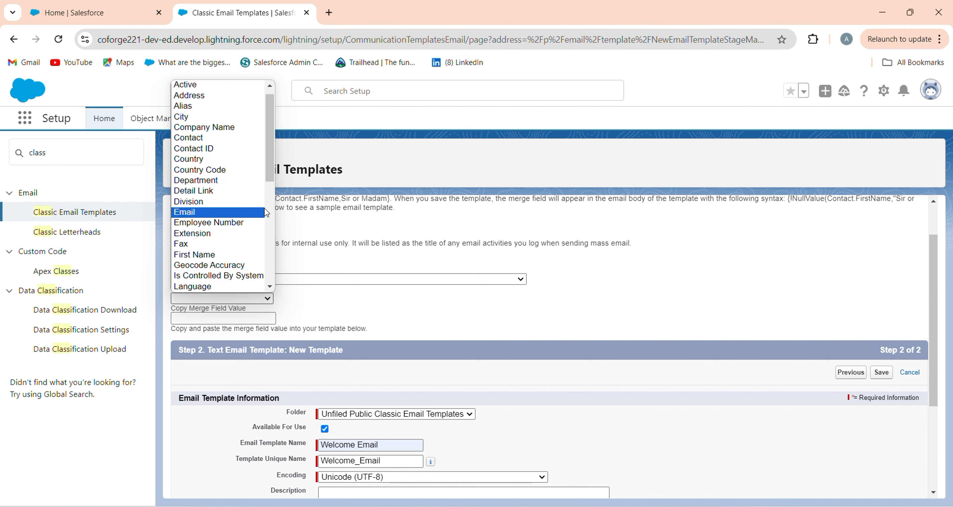
key(n)
click(236, 286)
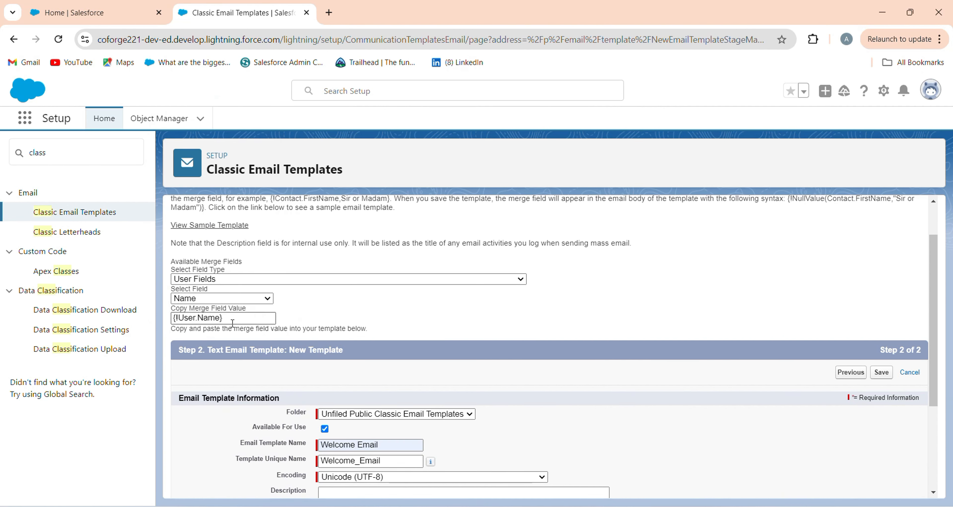
key(ctrl+a)
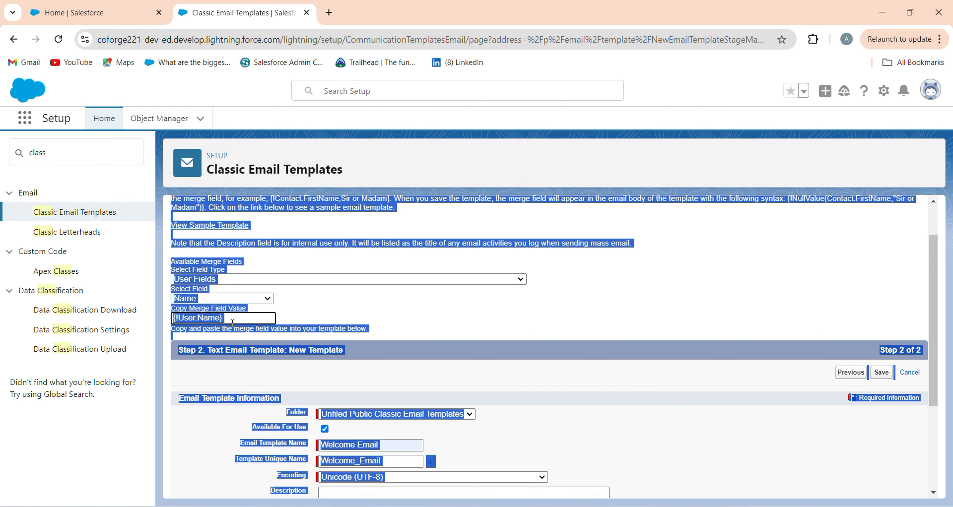
click(232, 323)
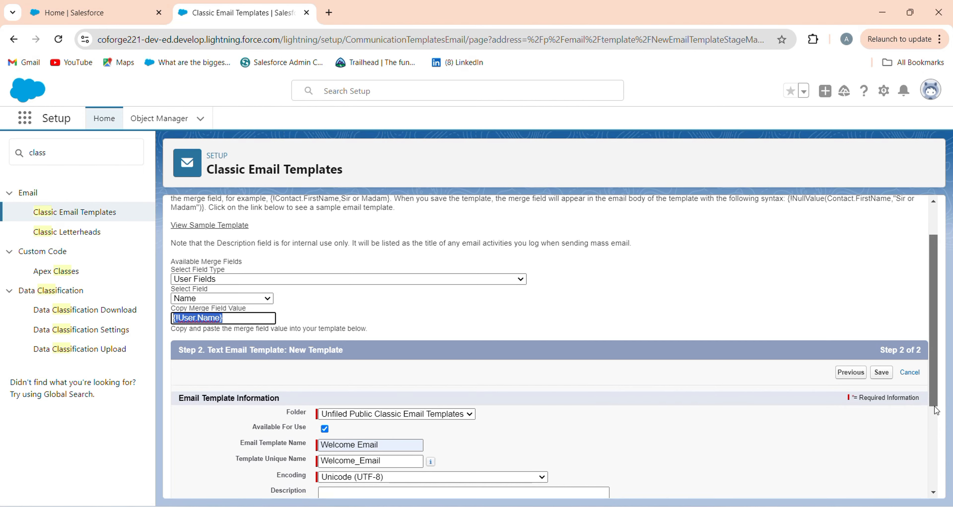
Insert the copied {!User.Name} merge field followed by a comma after "Hi" in the email body
scroll(239, 386, down, 3)
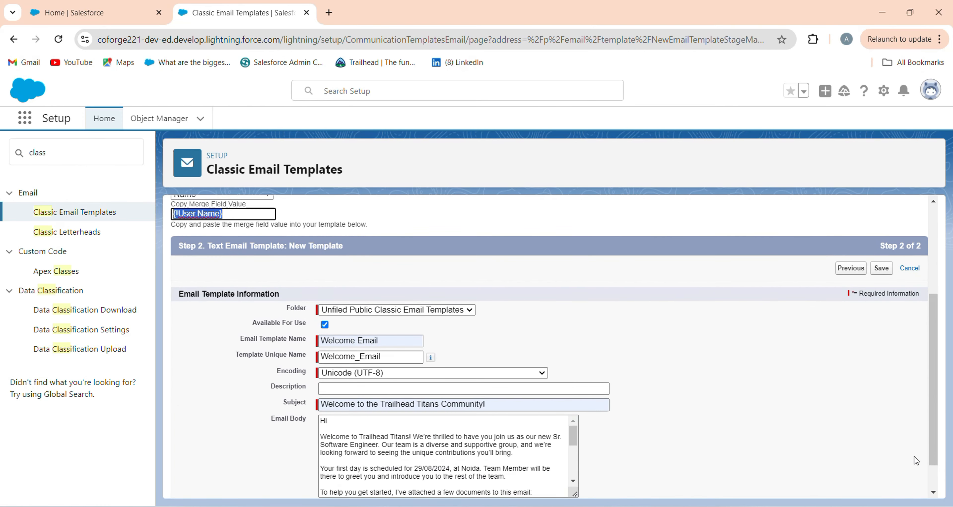
click(355, 421)
key(ctrl+v)
text(,)
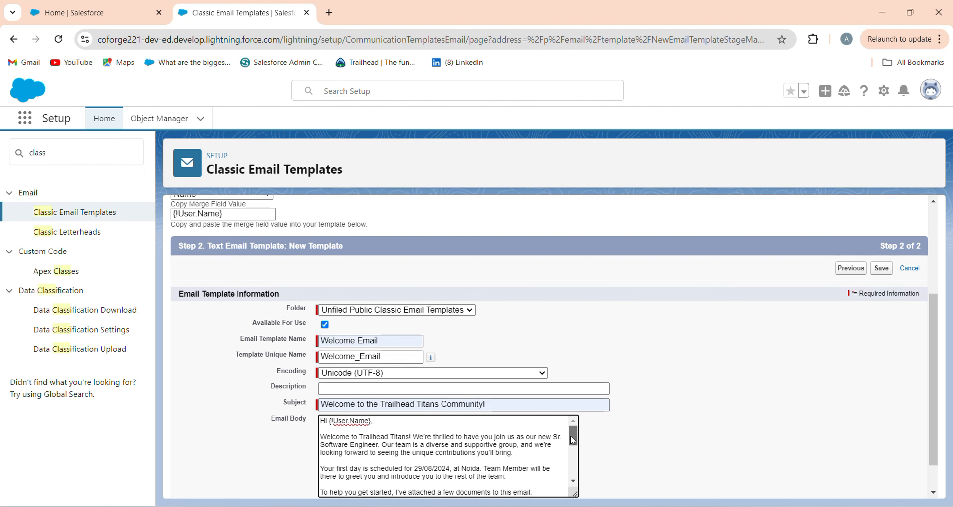
Review the email body down to its signature and save the Welcome Email template
drag(570, 435, 572, 467)
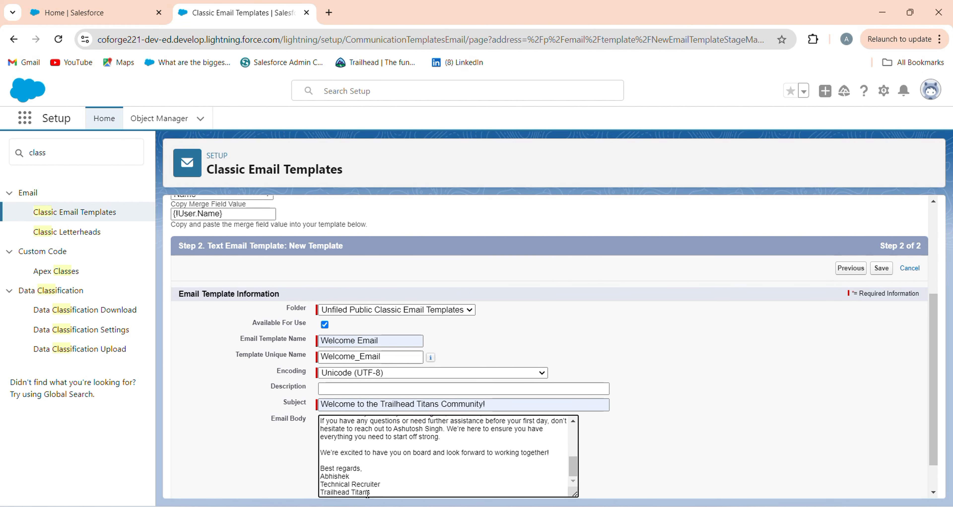
click(932, 493)
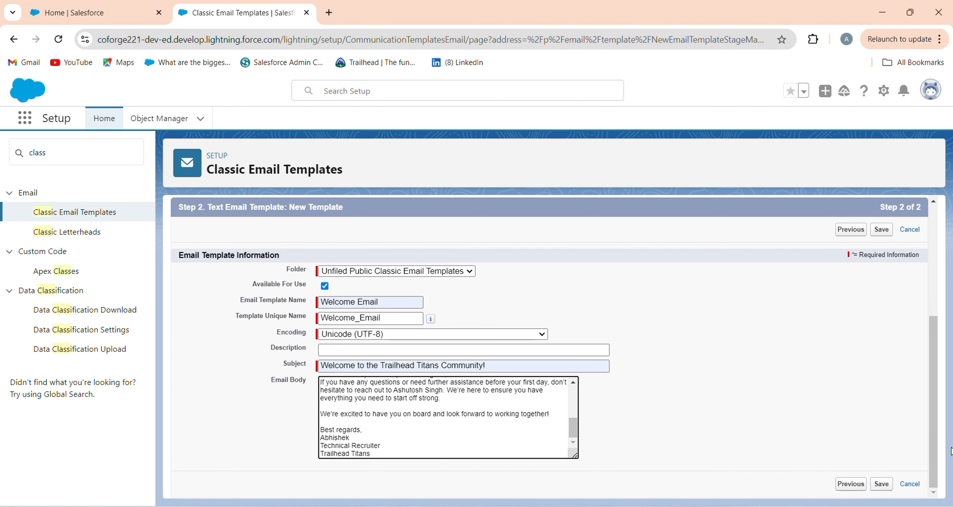
drag(934, 449, 934, 375)
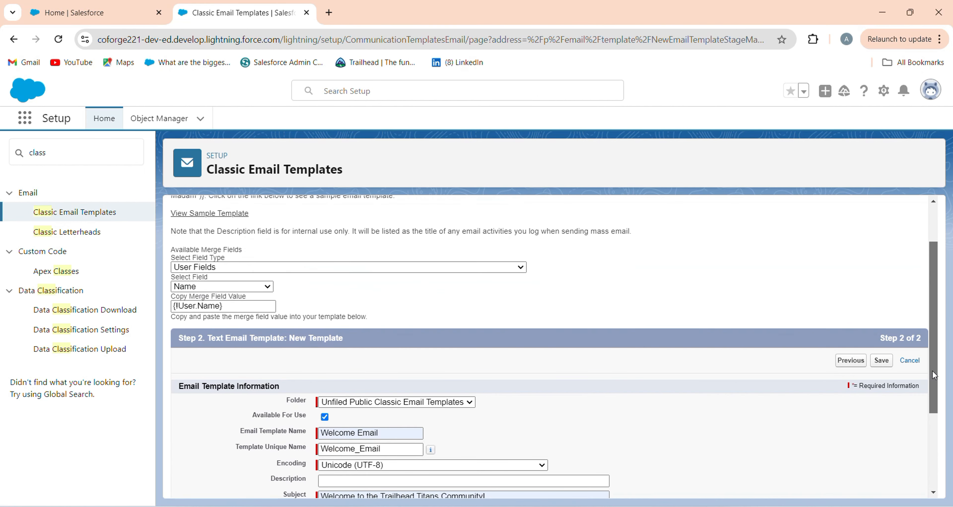
click(881, 360)
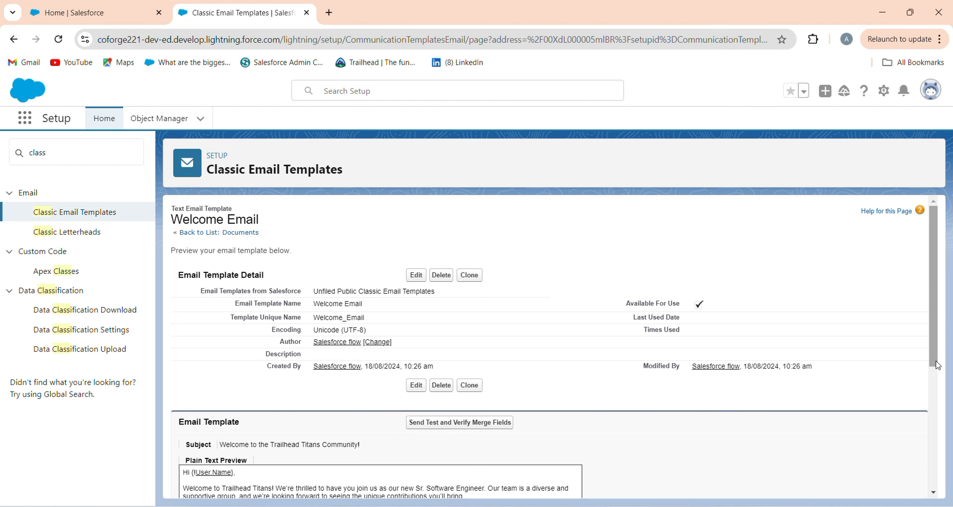
Start attaching a file to the Welcome Email template and browse to the Document folder on the Desktop
scroll(936, 365, down, 5)
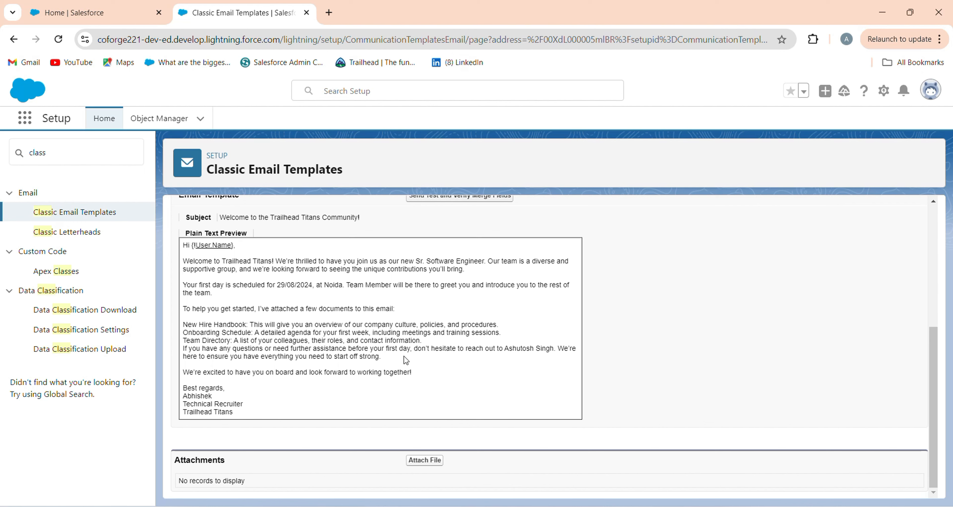
click(425, 460)
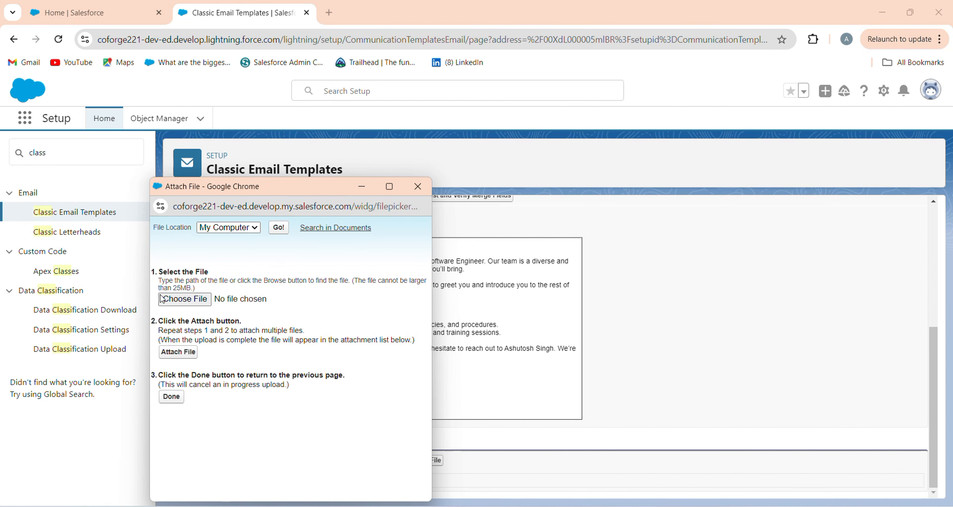
click(165, 299)
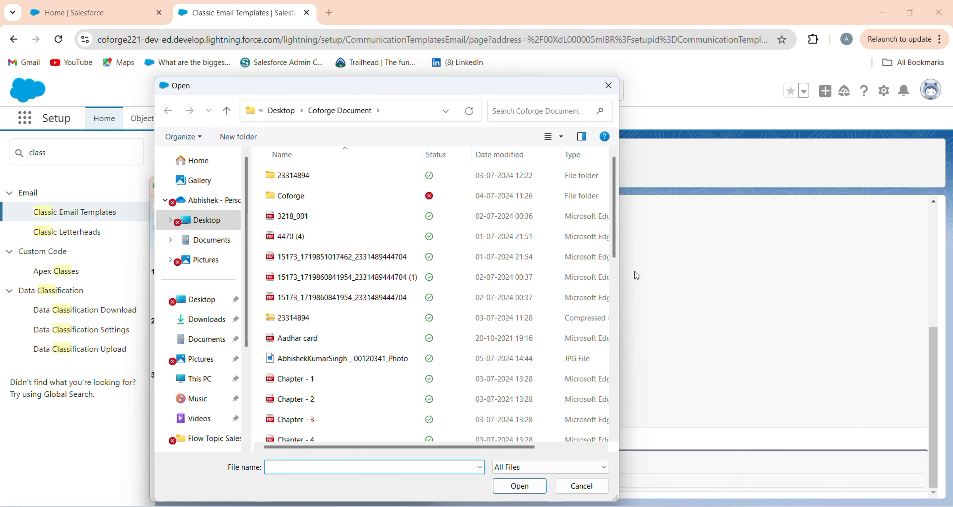
drag(618, 255, 578, 450)
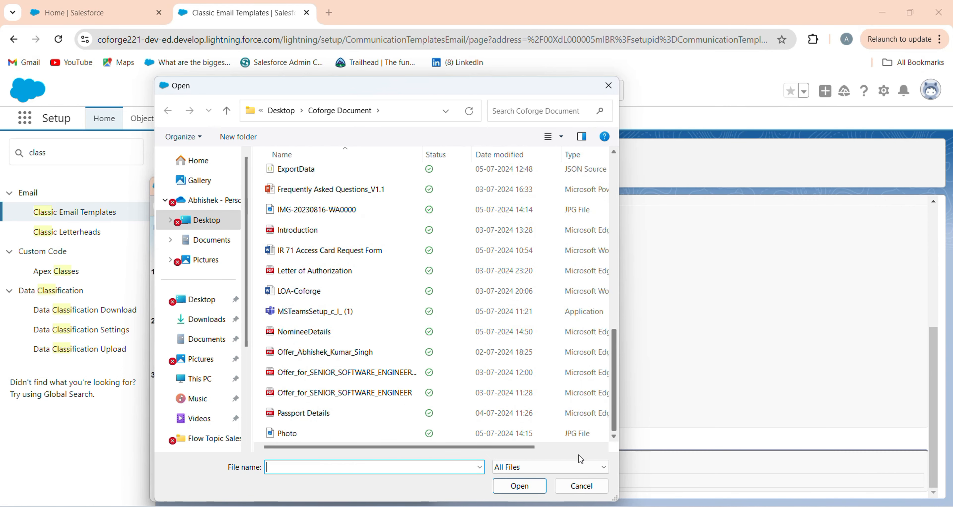
click(201, 225)
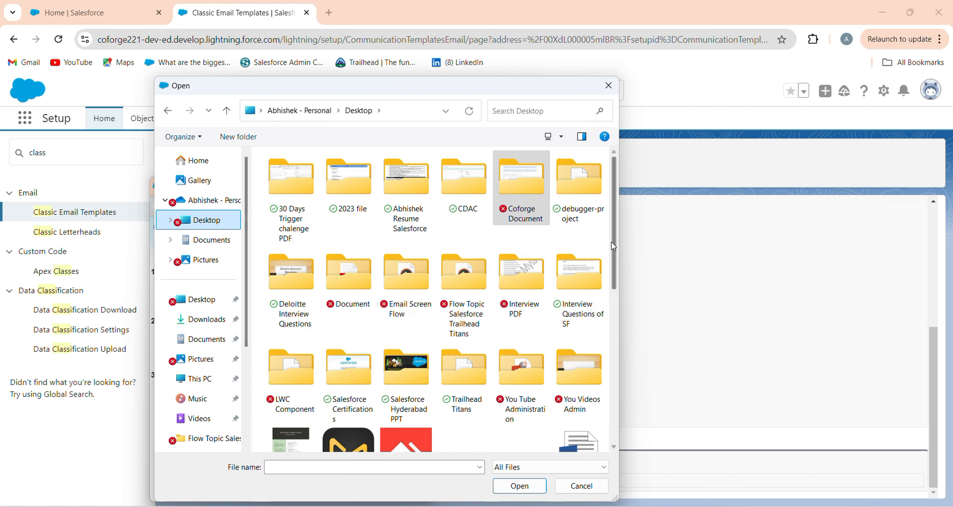
drag(615, 254, 613, 226)
scroll(609, 276, down, 2)
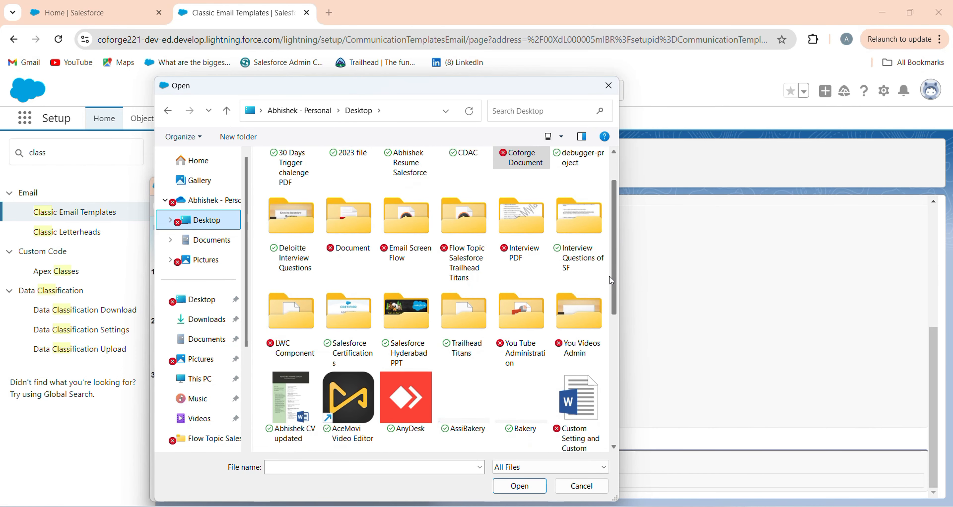
double_click(343, 192)
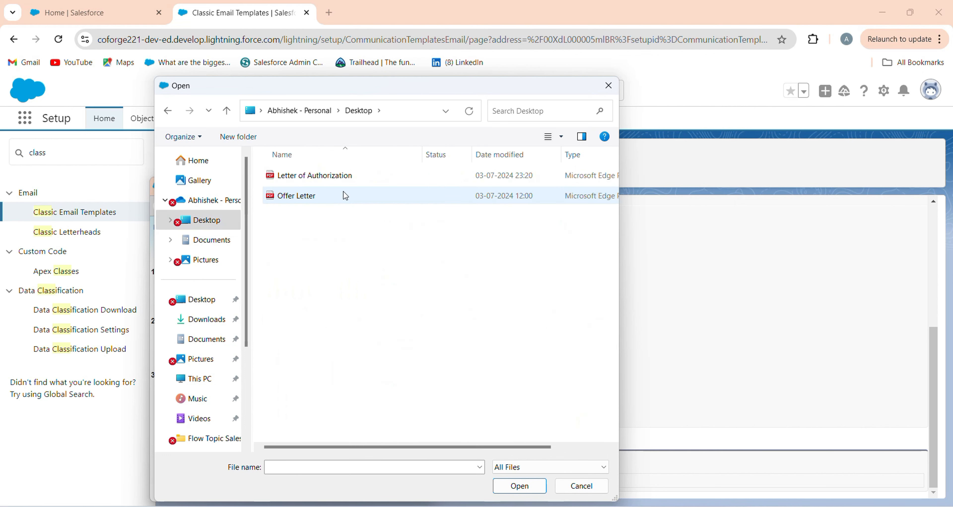
Attach Offer Letter.pdf to the template and try to choose Letter of Authorization as a second file
click(322, 180)
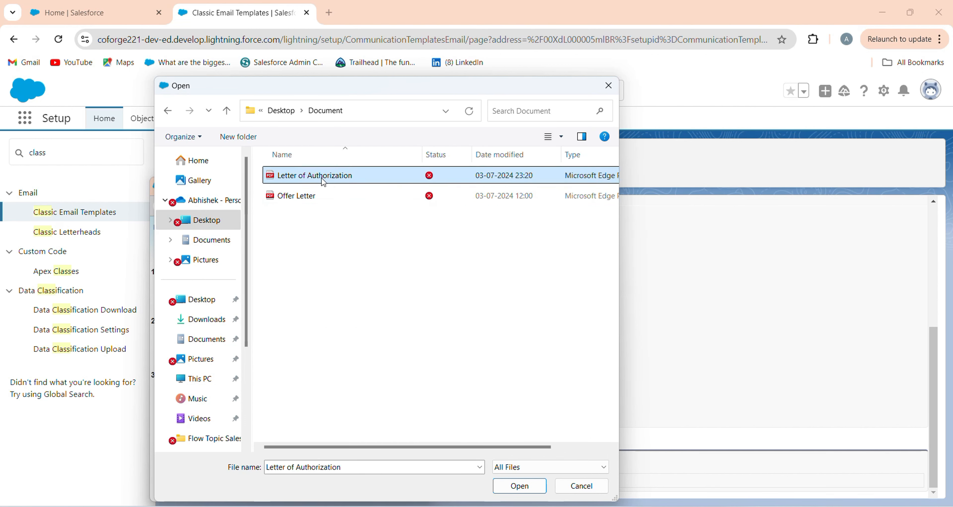
click(318, 197)
click(520, 486)
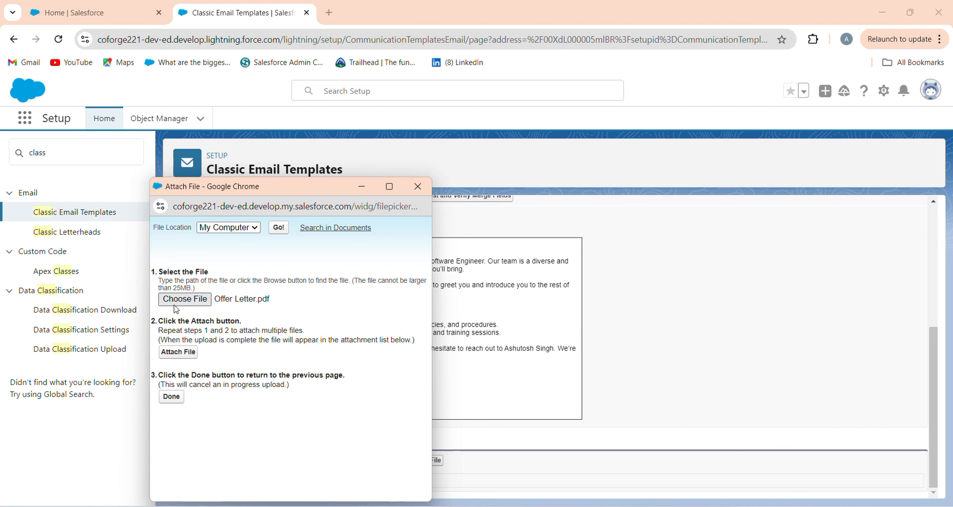
click(178, 353)
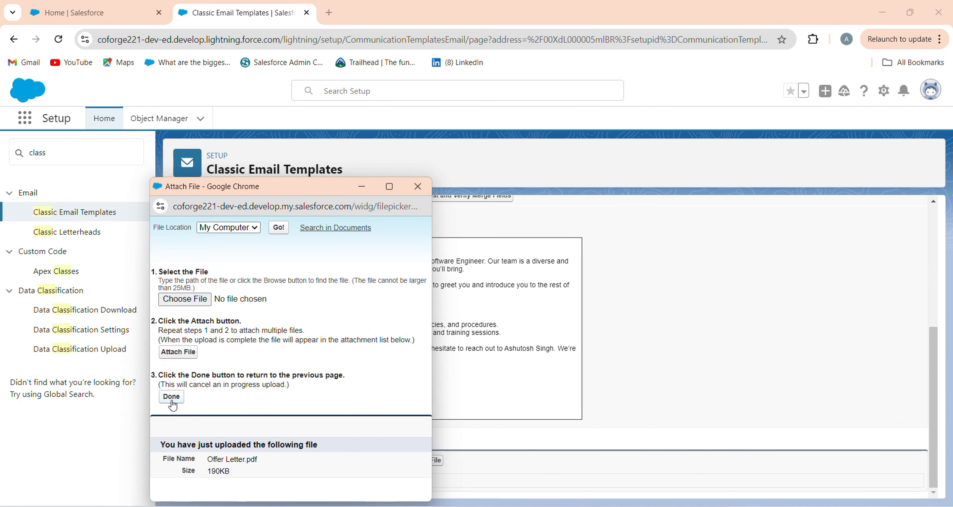
click(172, 404)
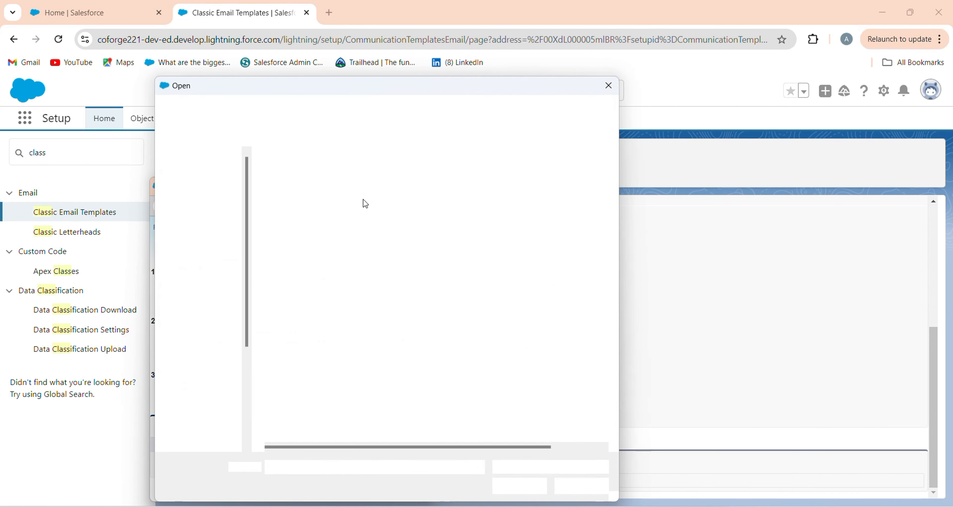
double_click(331, 176)
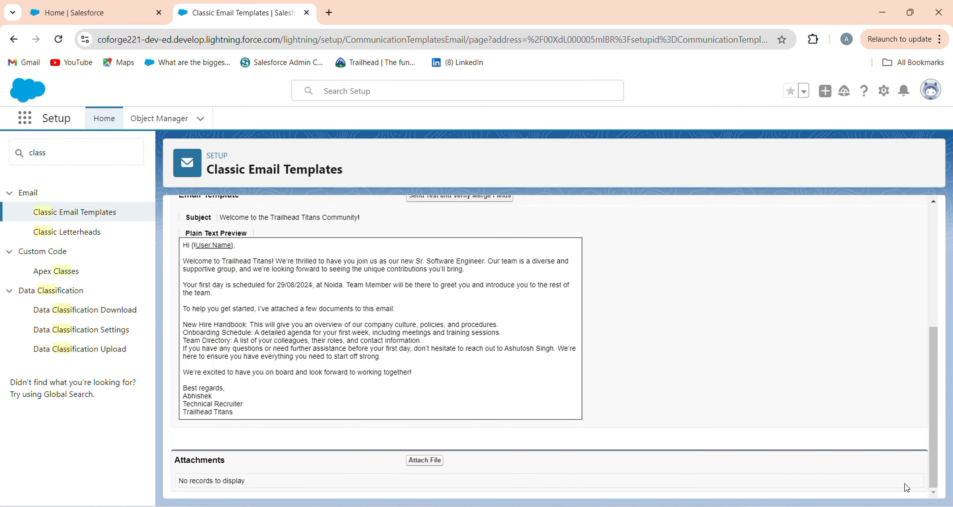
Reopen the template's file attachment window and upload Offer Letter.pdf from the Document folder again
click(413, 460)
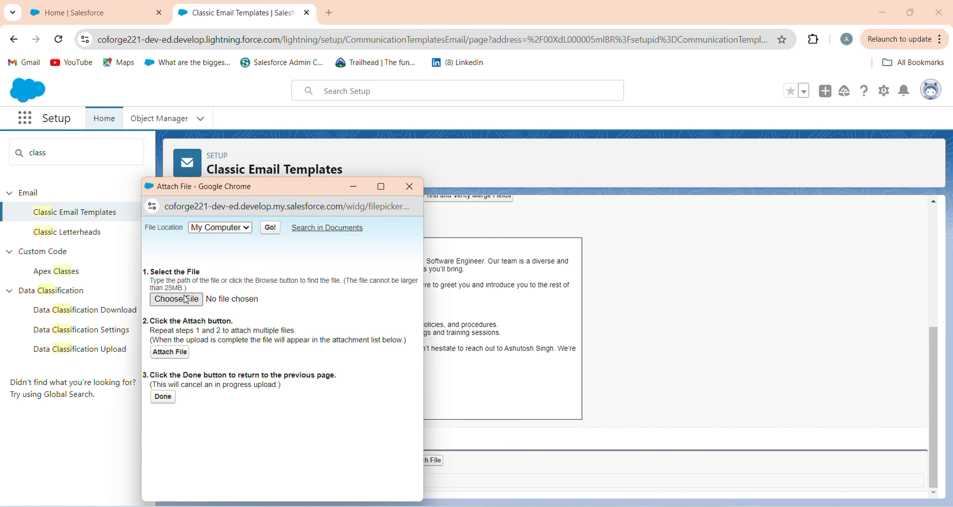
click(177, 299)
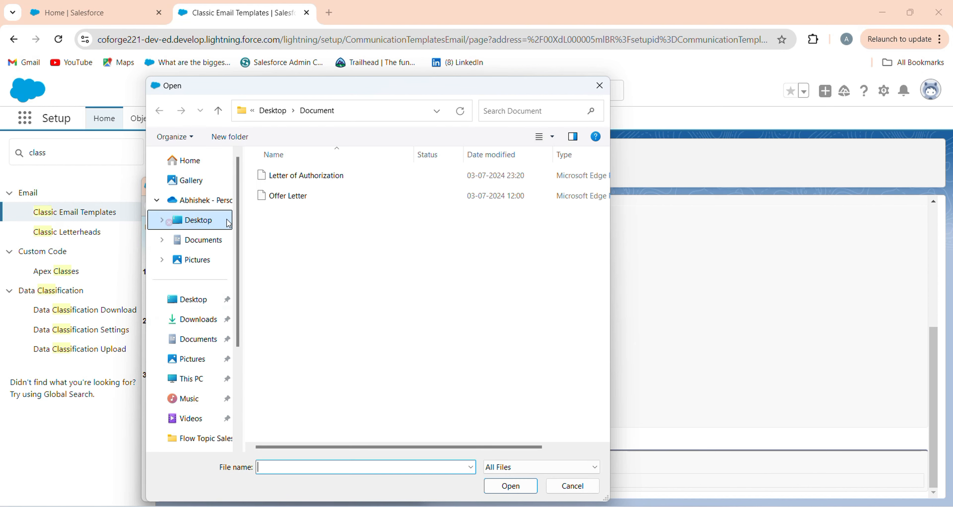
click(306, 197)
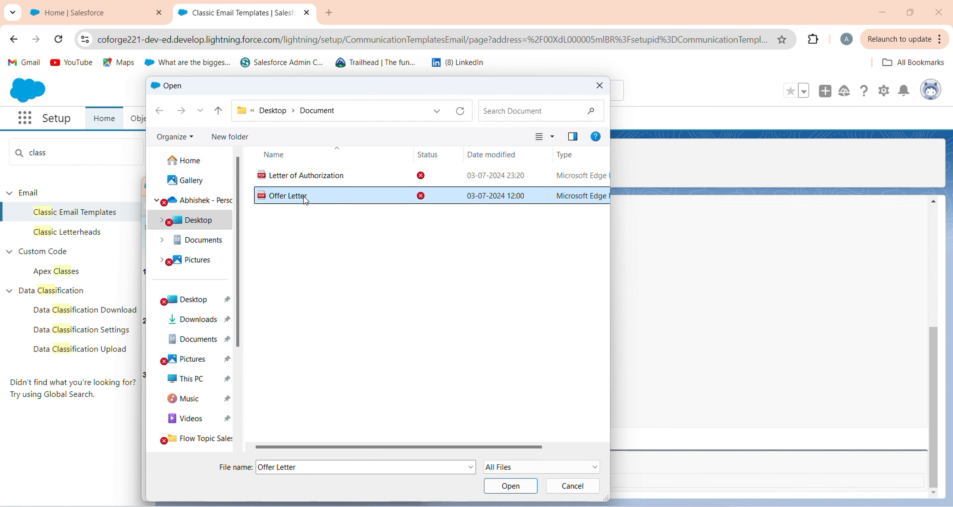
click(504, 485)
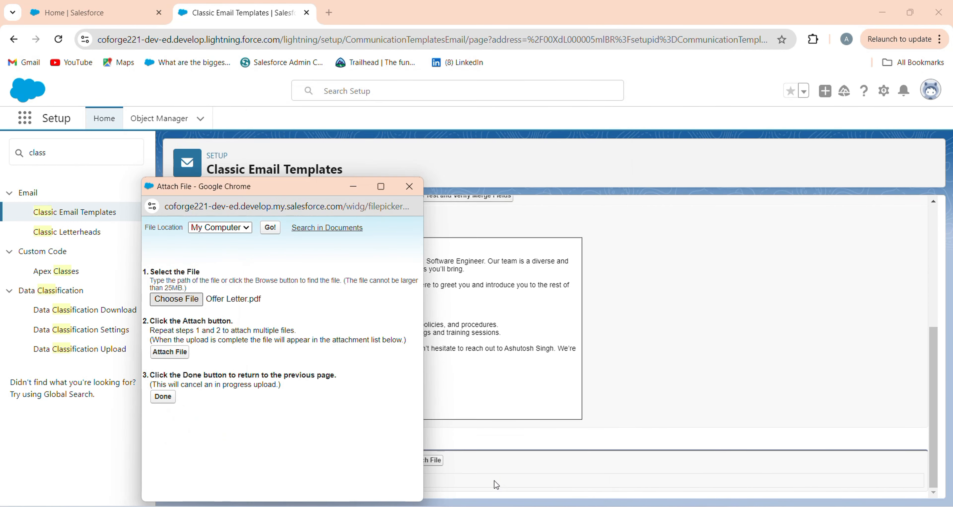
click(170, 352)
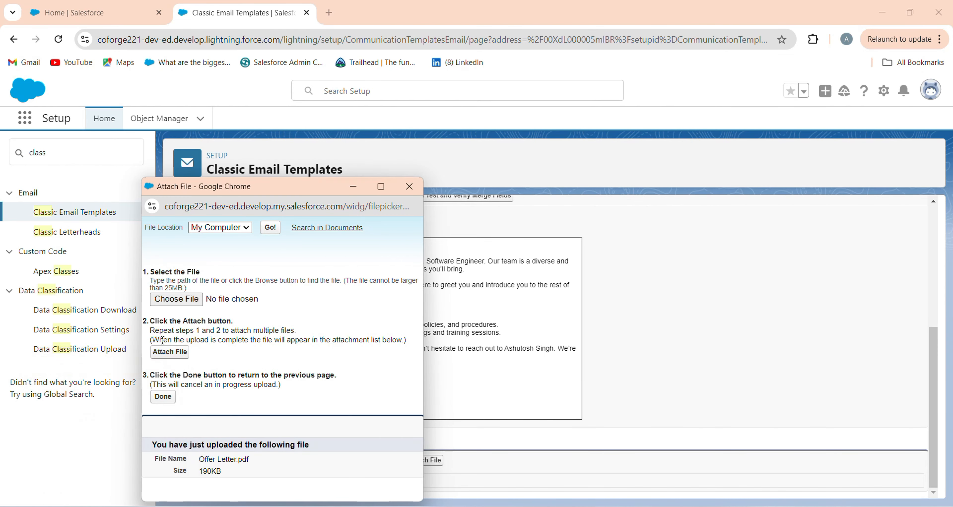
Attach Letter of Authorization.pdf to the template as well and finish the file attachment
click(178, 302)
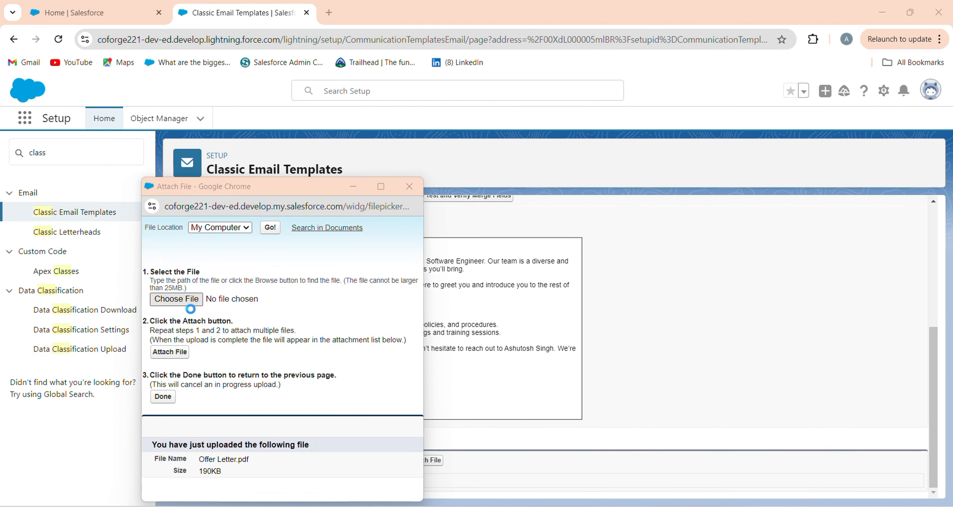
double_click(282, 177)
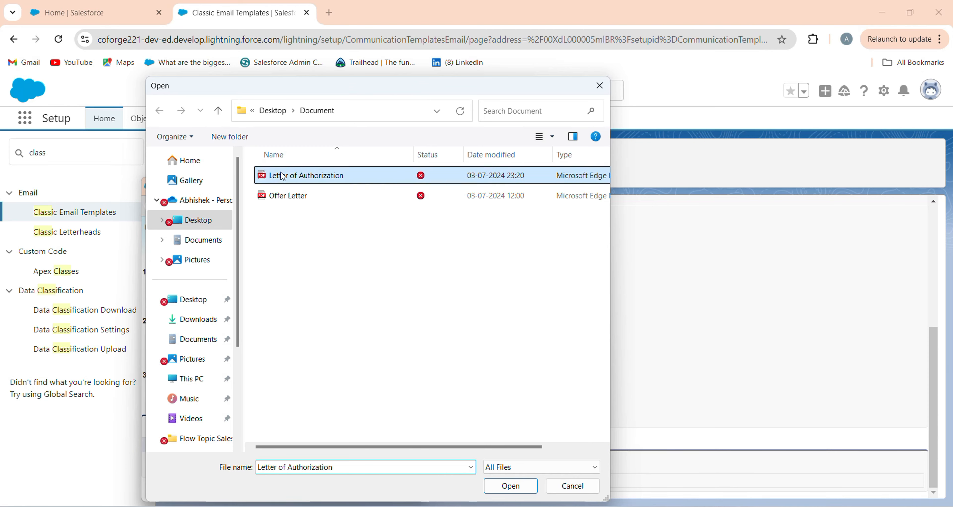
click(165, 354)
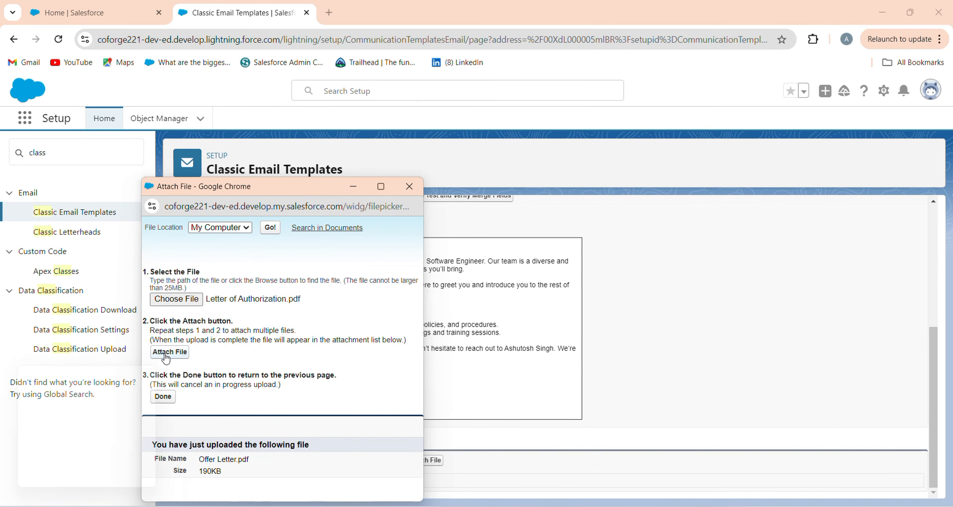
click(163, 398)
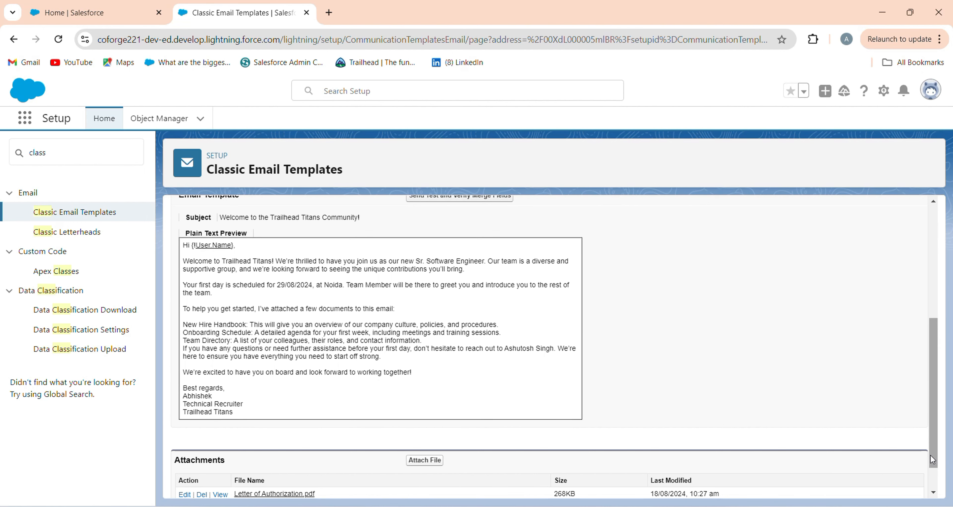
Delete the upper duplicate Offer Letter.pdf from the template's attachments and check the remaining list
scroll(932, 457, down, 1)
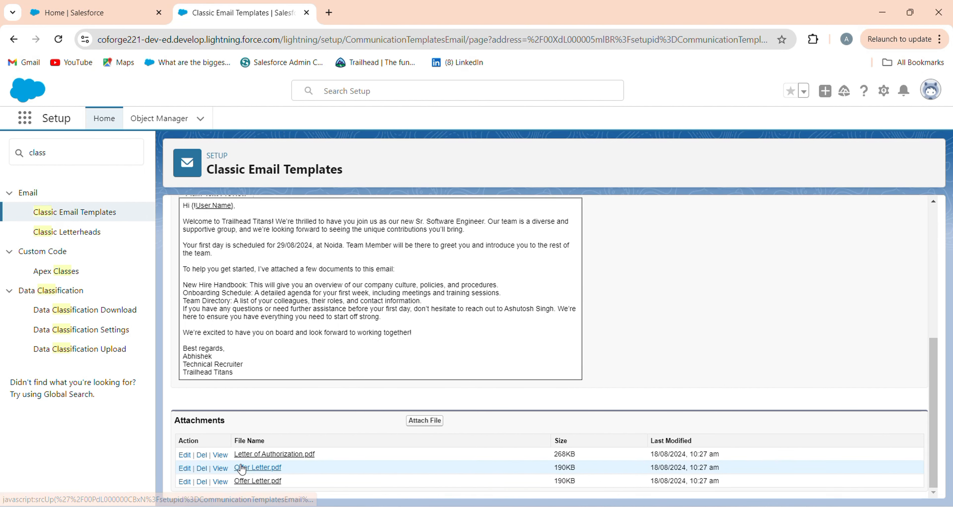
click(202, 469)
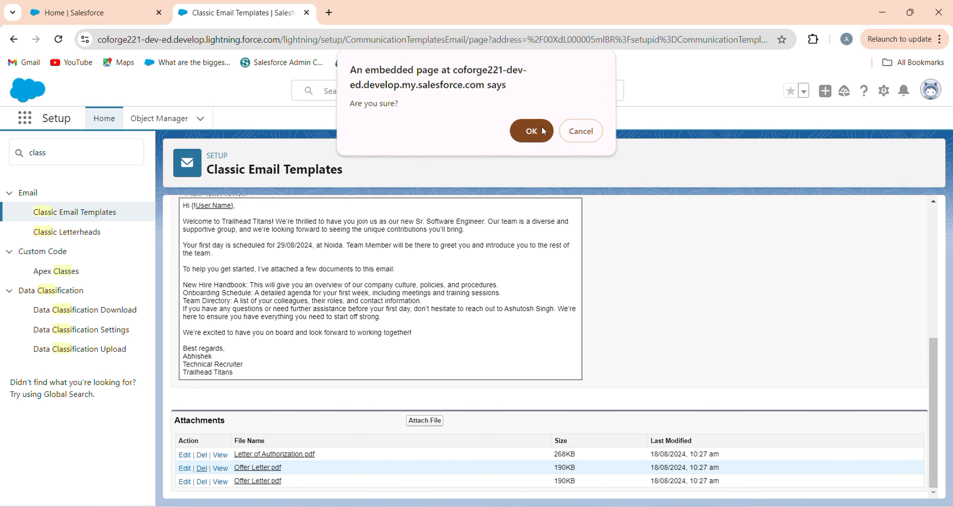
click(531, 133)
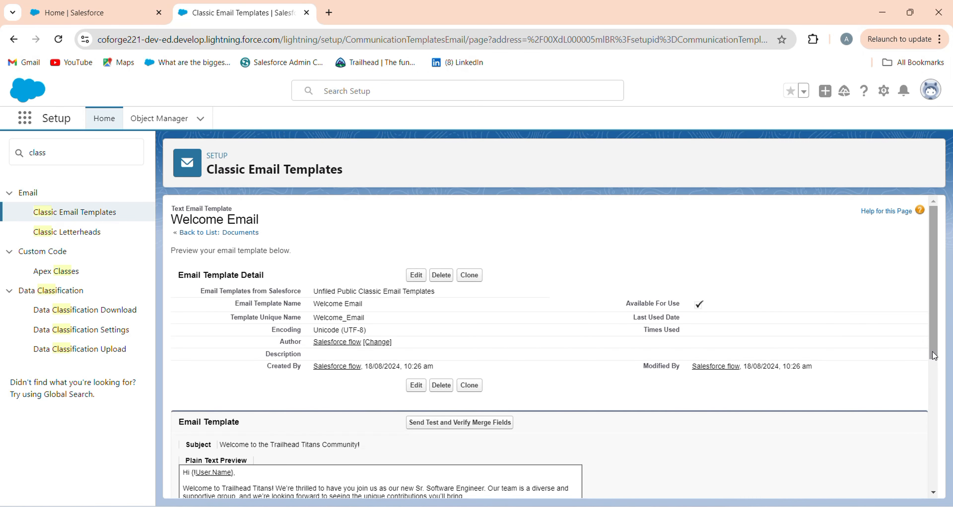
scroll(936, 405, down, 7)
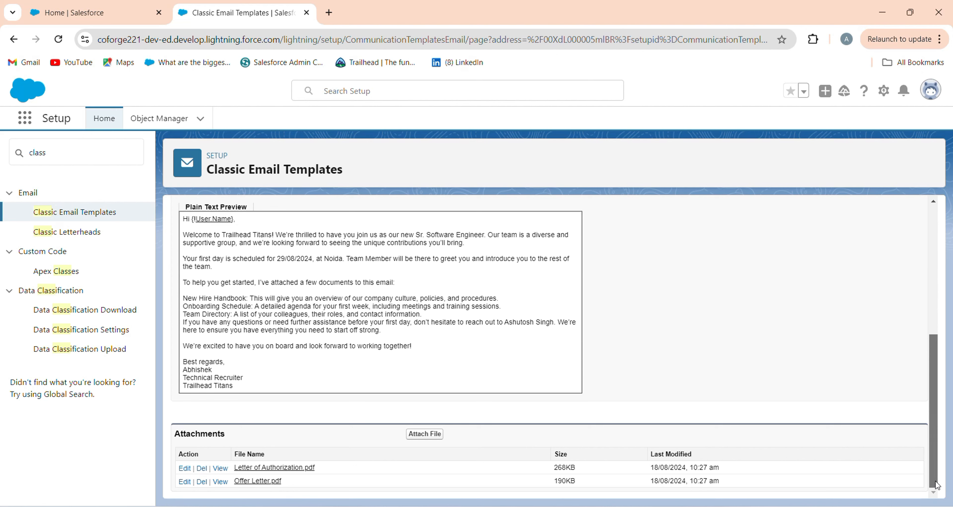
scroll(934, 407, up, 7)
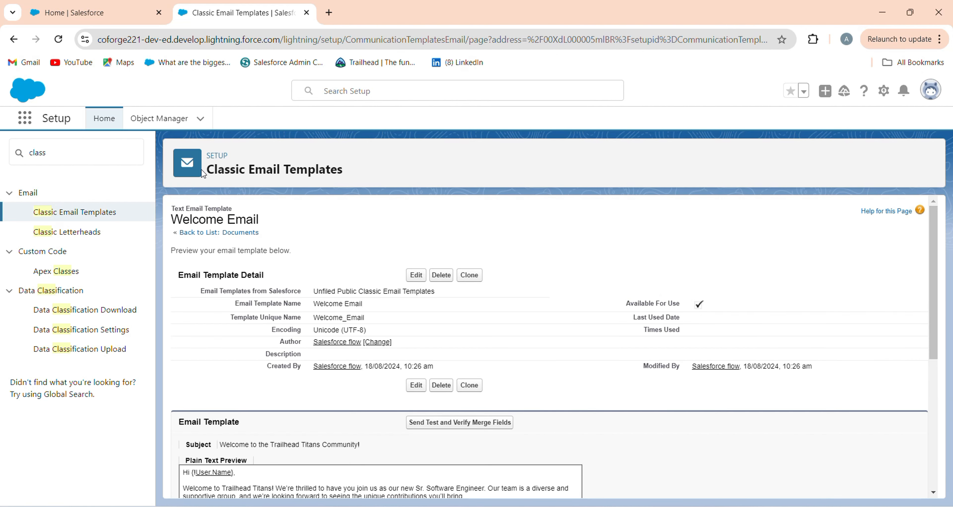
Search Setup for "Email alert" and open the Email Alerts page under Workflow Actions
drag(206, 174, 376, 180)
drag(71, 156, 1, 156)
text(E)
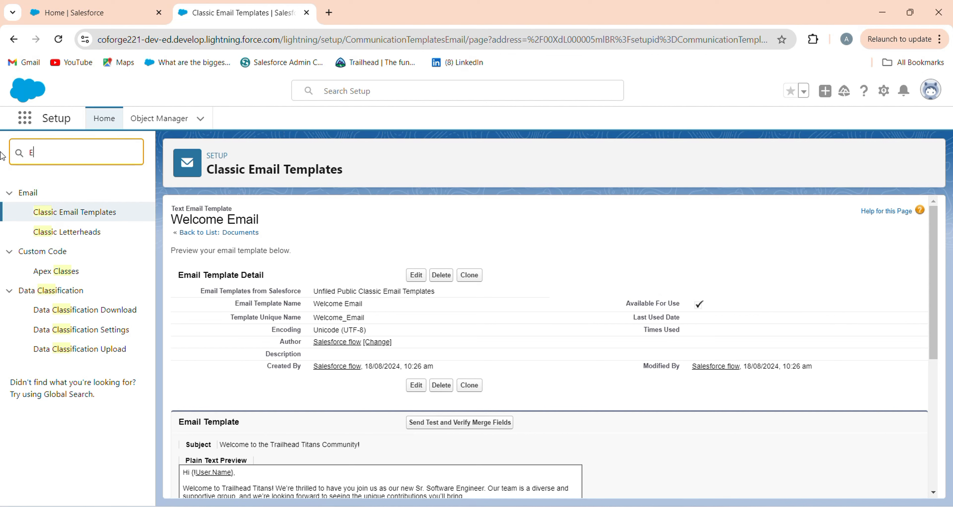
text(mail)
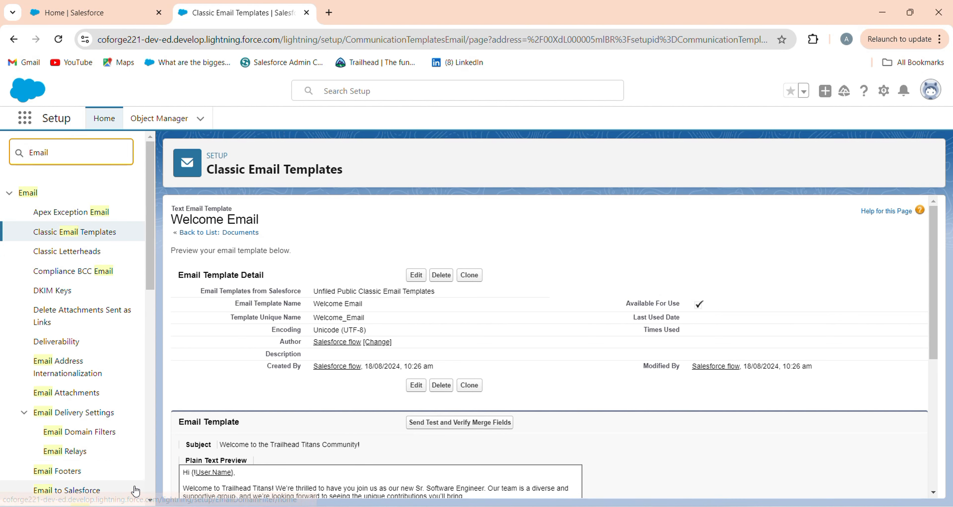
click(150, 502)
scroll(133, 385, down, 4)
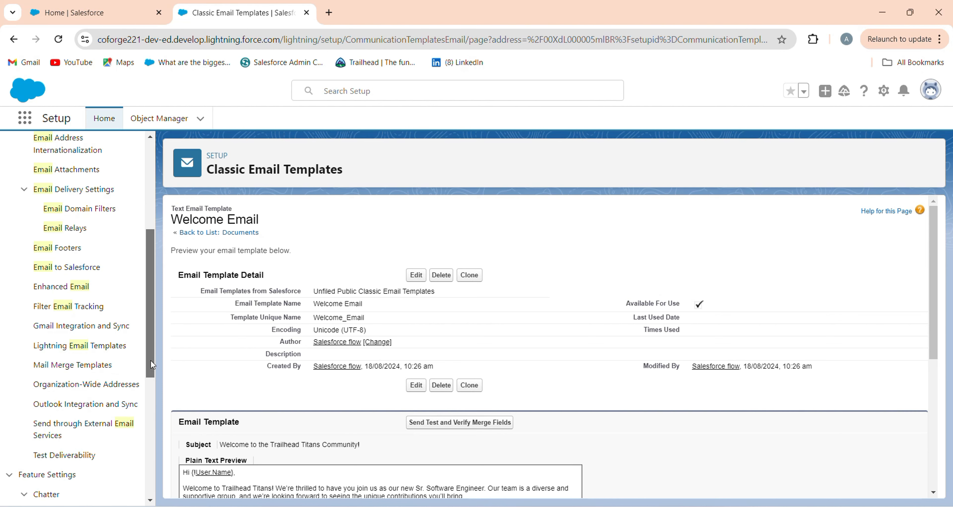
drag(151, 368, 151, 280)
click(89, 162)
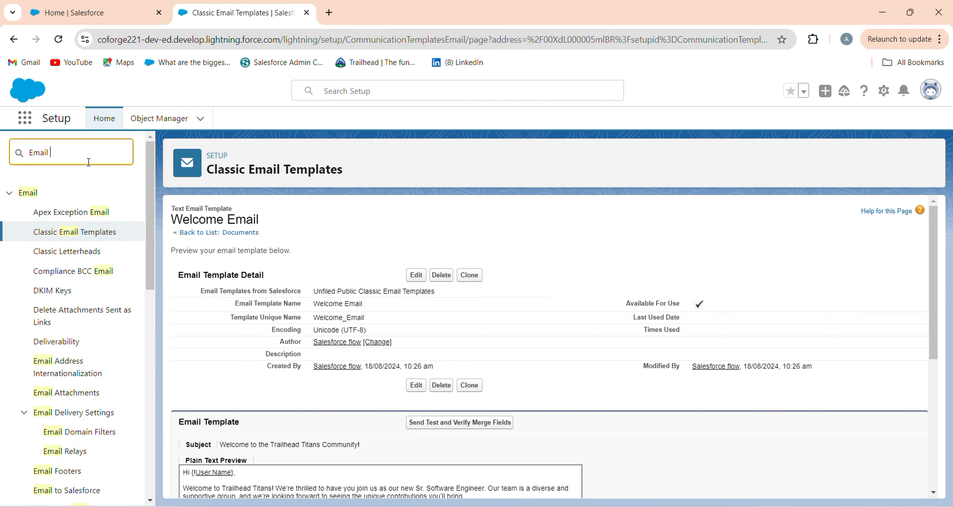
text(alert)
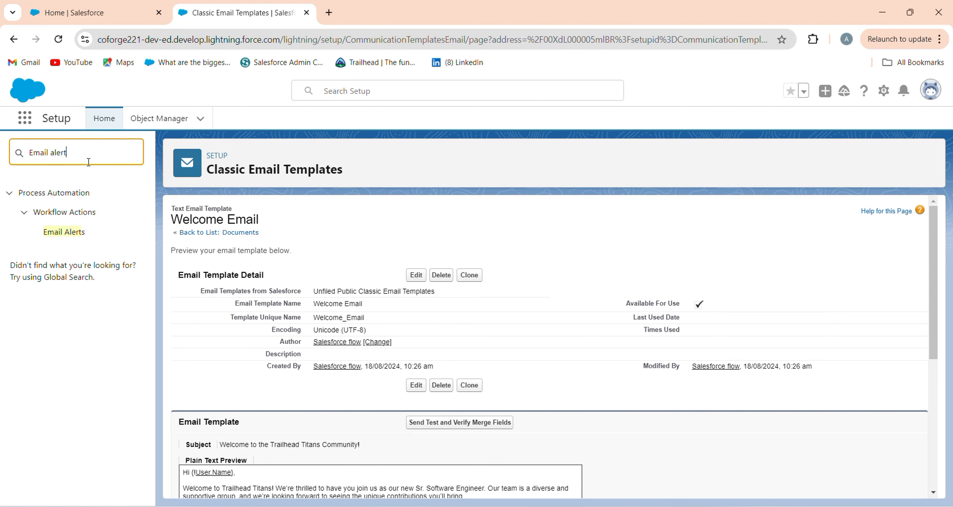
click(70, 236)
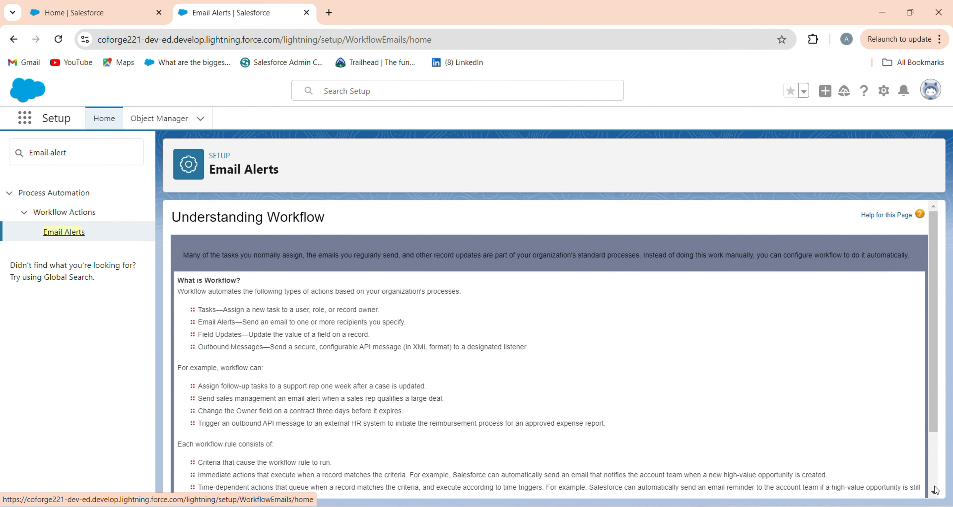
Continue past the workflow introduction with "Don't show me this page again" enabled, and start a new email alert
scroll(923, 484, down, 3)
click(232, 449)
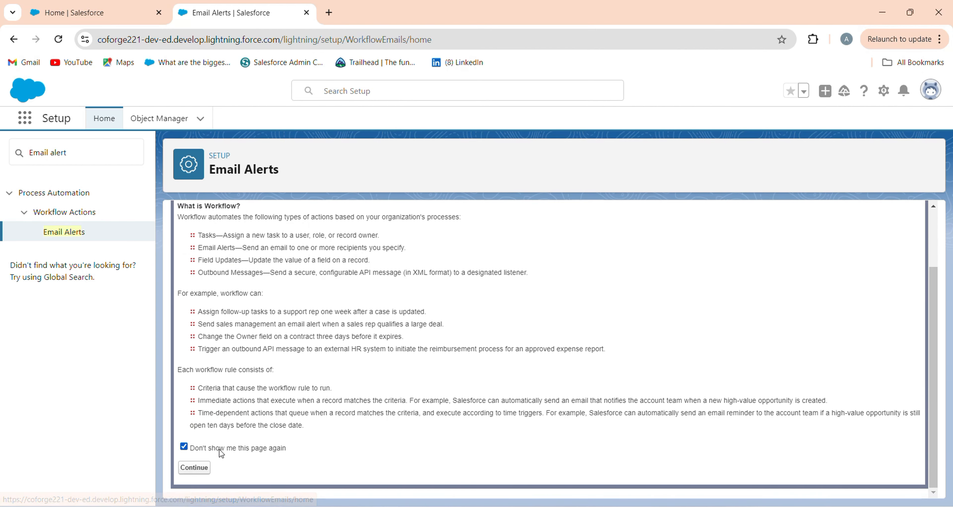
click(195, 468)
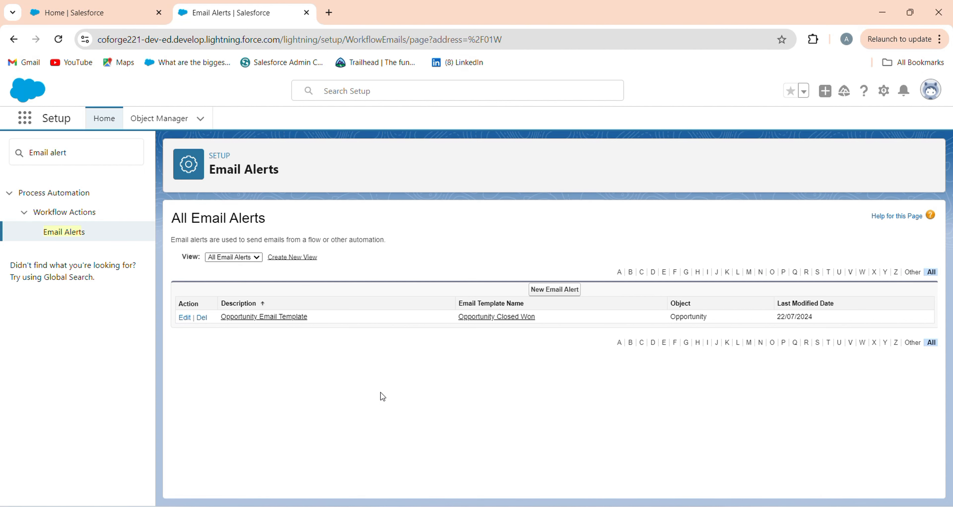
click(533, 290)
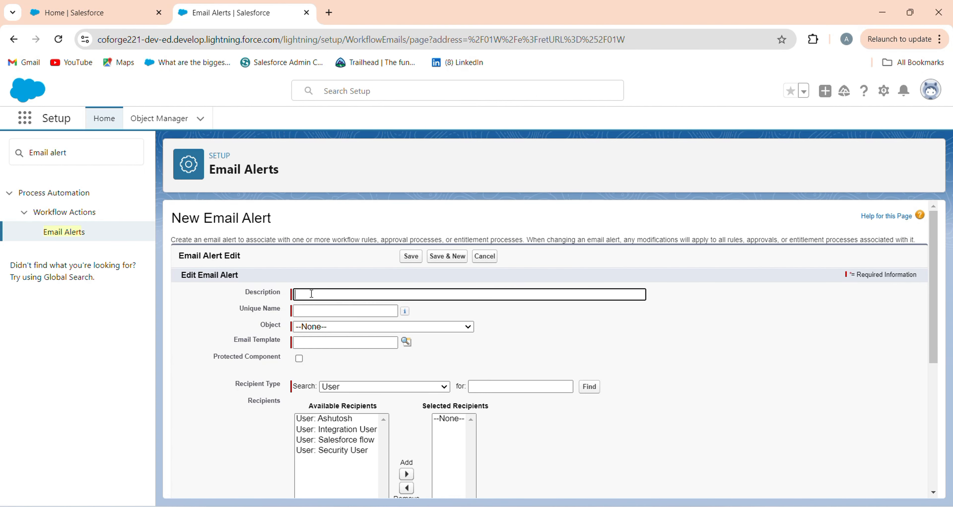
Enter Welcome Email as the email alert's description and fill in the unique name Welcome_Email
click(311, 293)
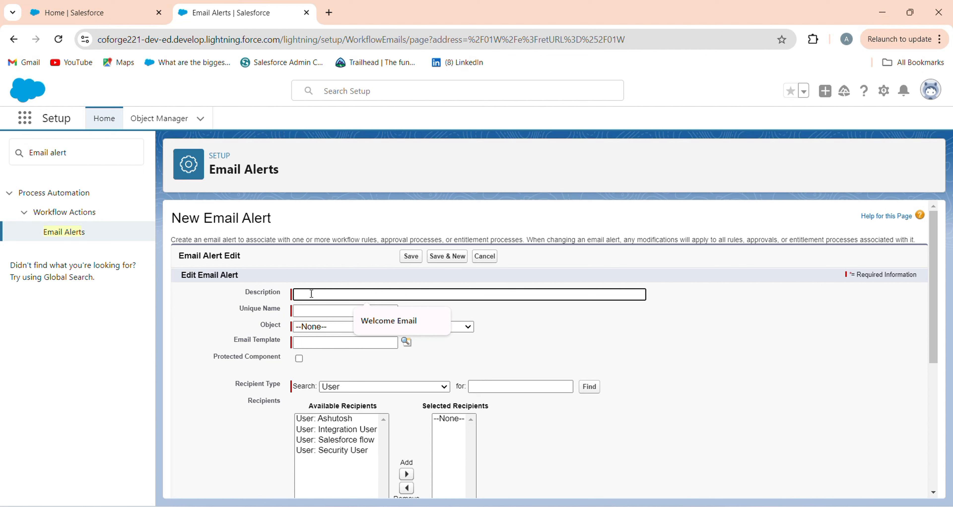
click(400, 328)
click(313, 310)
click(302, 343)
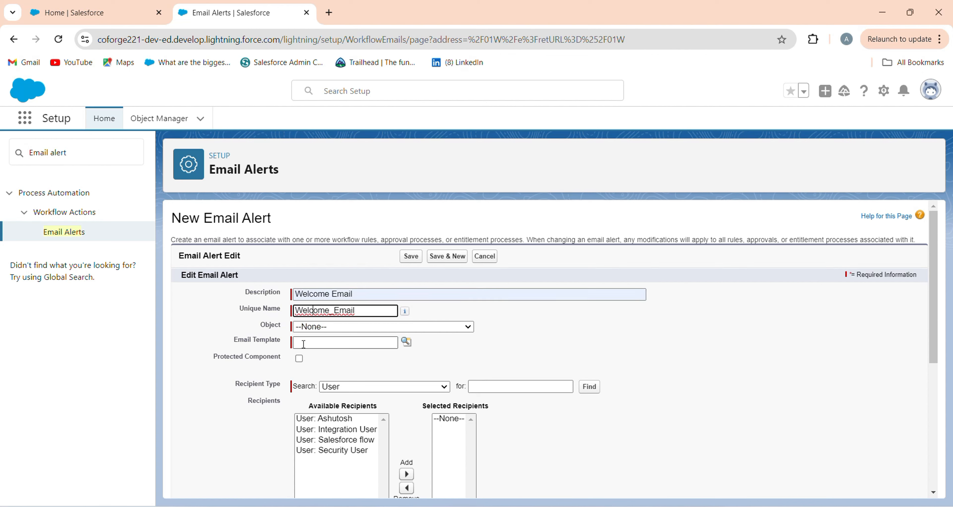
Set the email alert's object to User
click(372, 327)
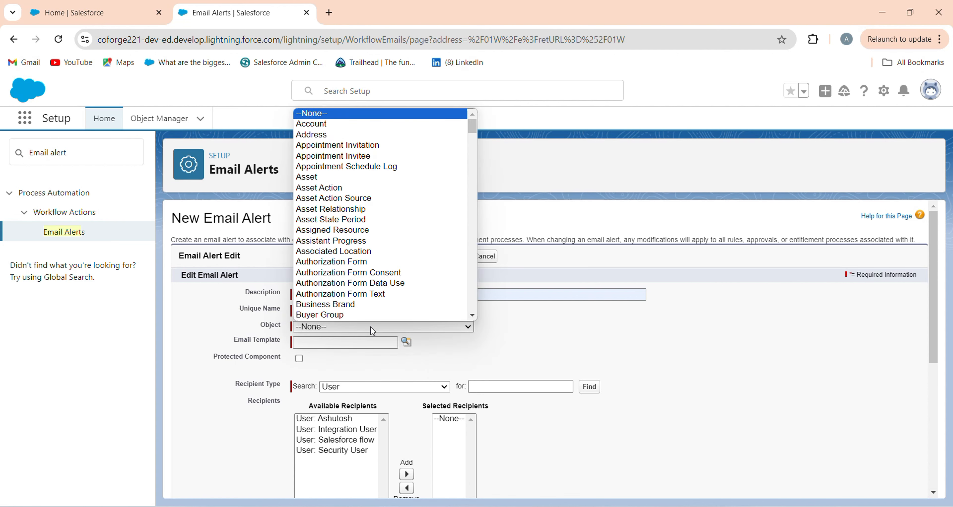
key(u)
scroll(370, 318, down, 1)
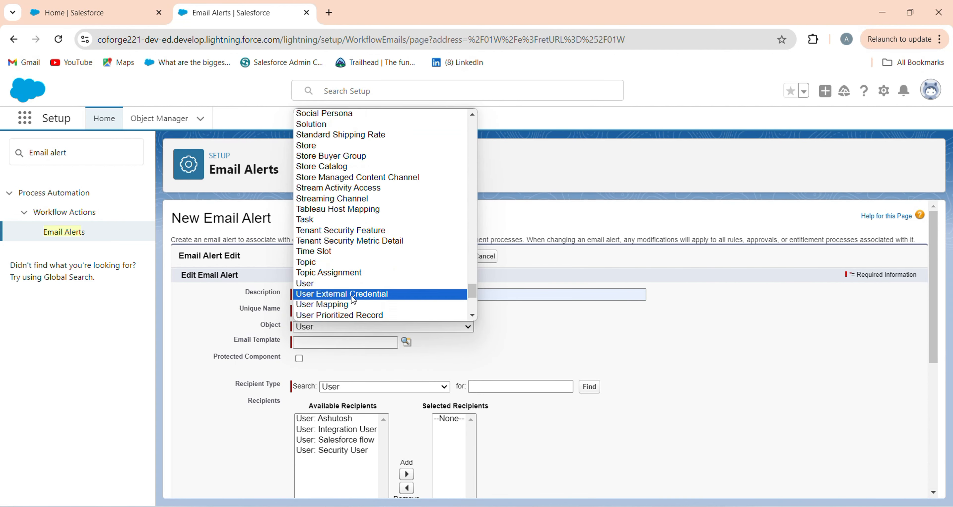
click(369, 289)
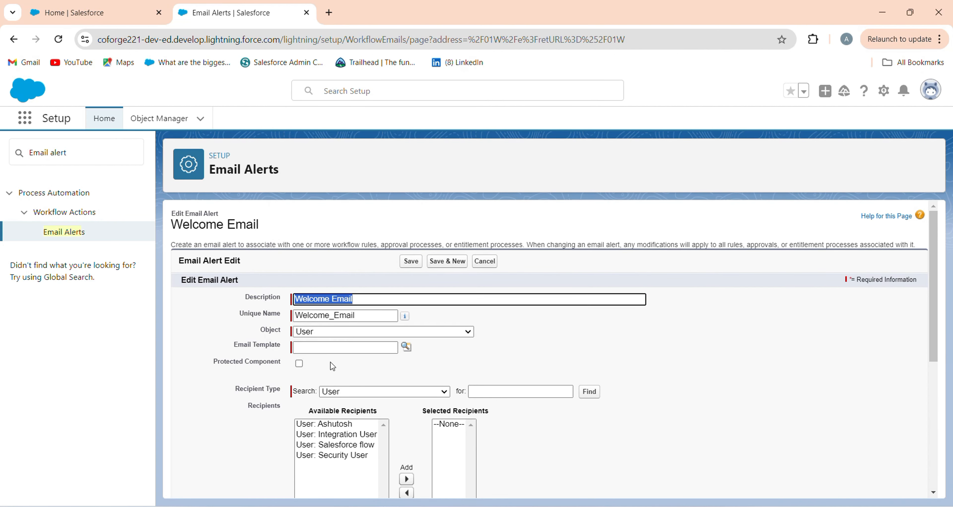
Look up classic email templates with "we" and assign the Welcome Email template to the alert
click(406, 348)
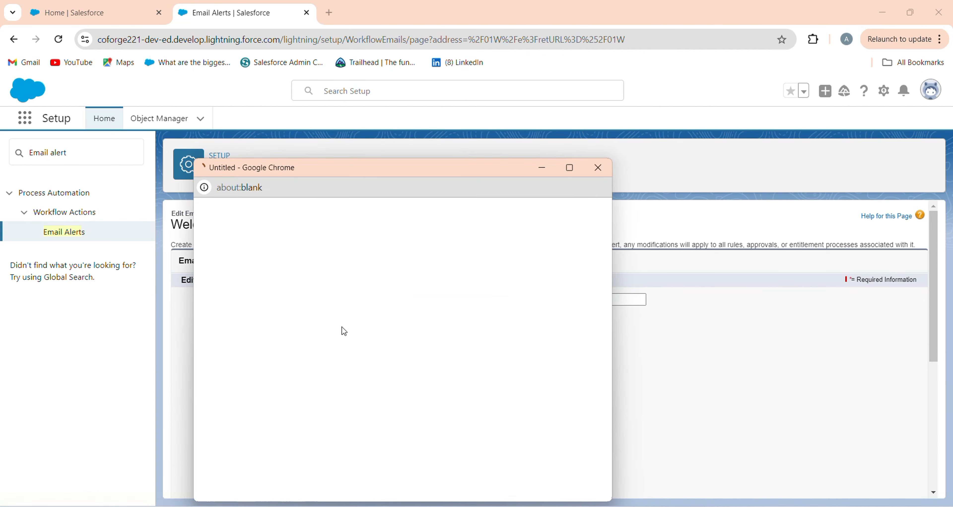
text(we)
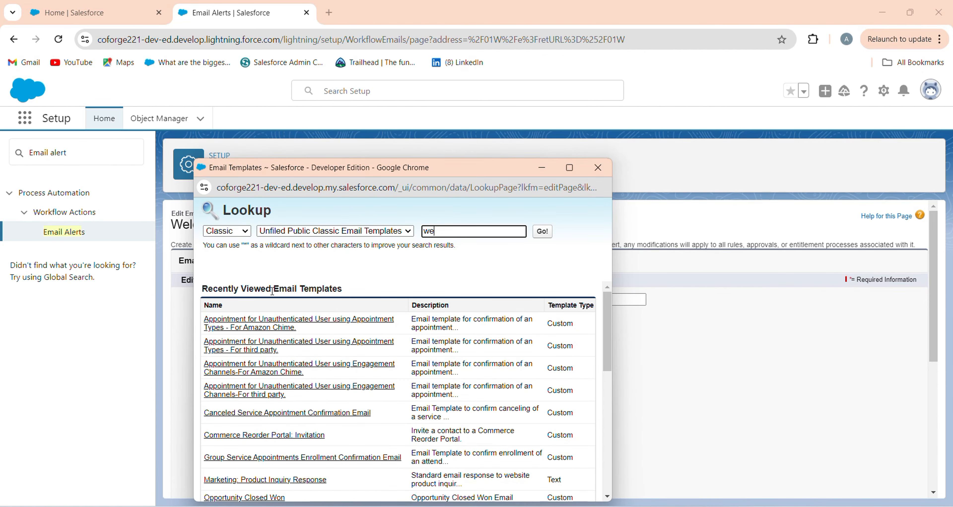
click(543, 232)
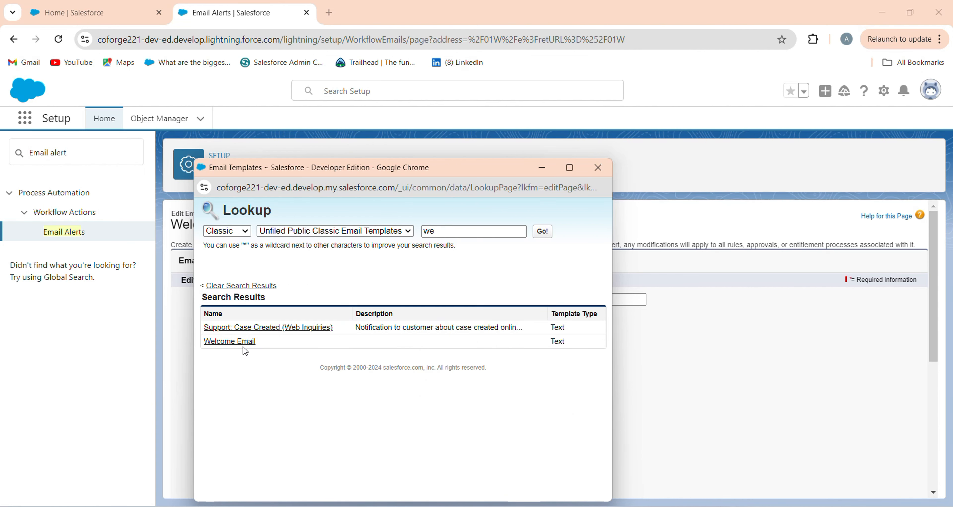
click(237, 342)
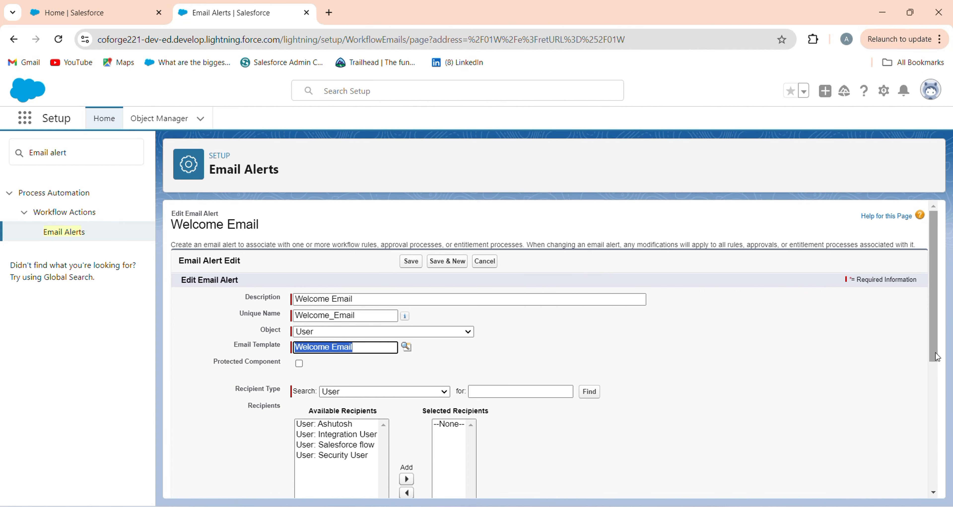
Add Email Field: Email as the alert's recipient using the Email Field recipient type, and save the alert
scroll(923, 425, down, 4)
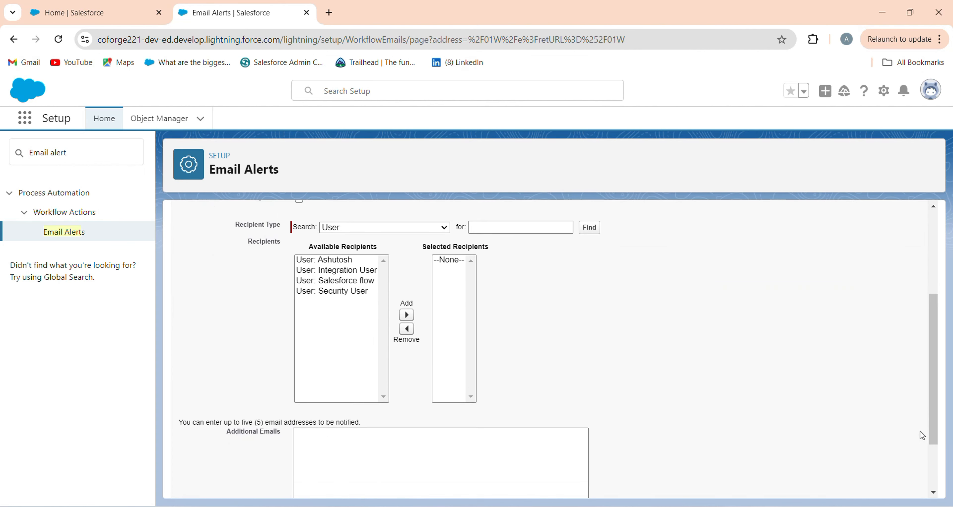
click(394, 229)
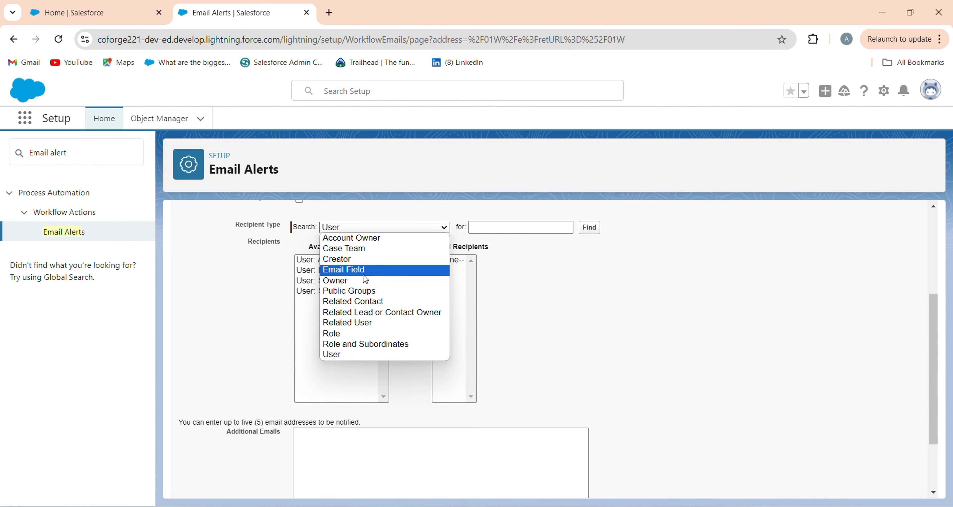
click(343, 269)
click(340, 260)
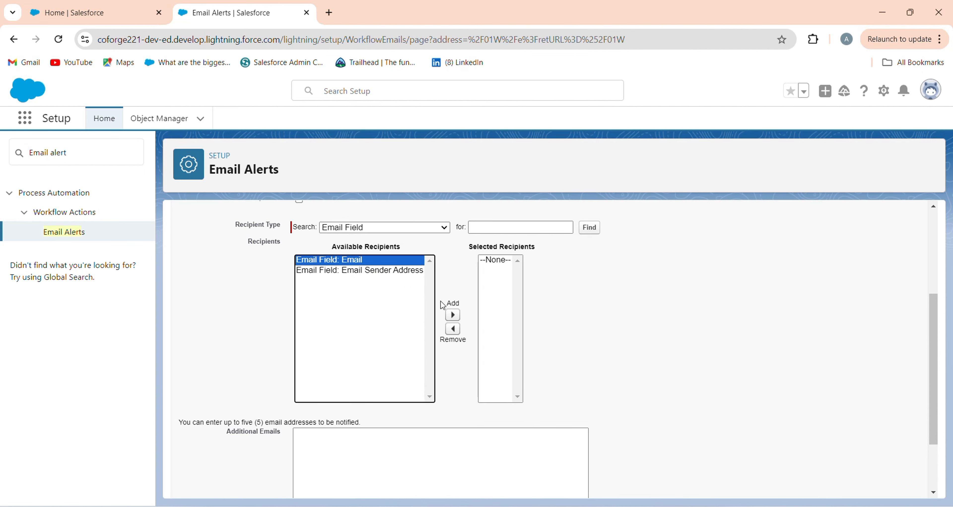
click(452, 315)
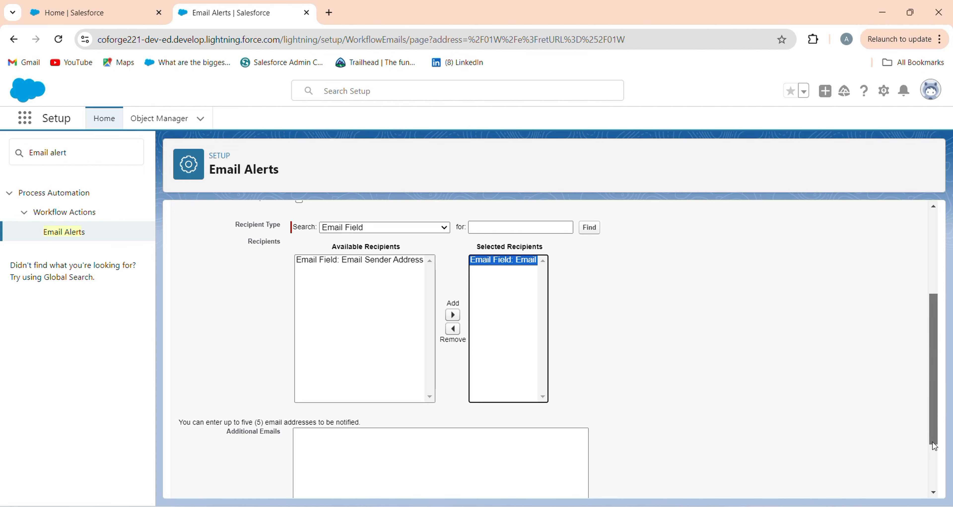
scroll(933, 440, down, 2)
click(409, 481)
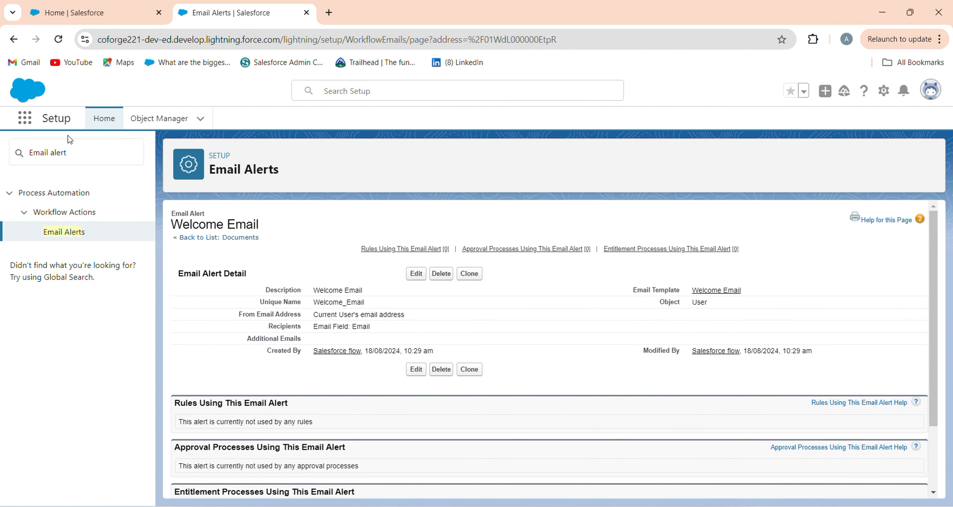
Search Setup for "flow" and open the Flows page under Process Automation
drag(74, 150, 2, 170)
text(f)
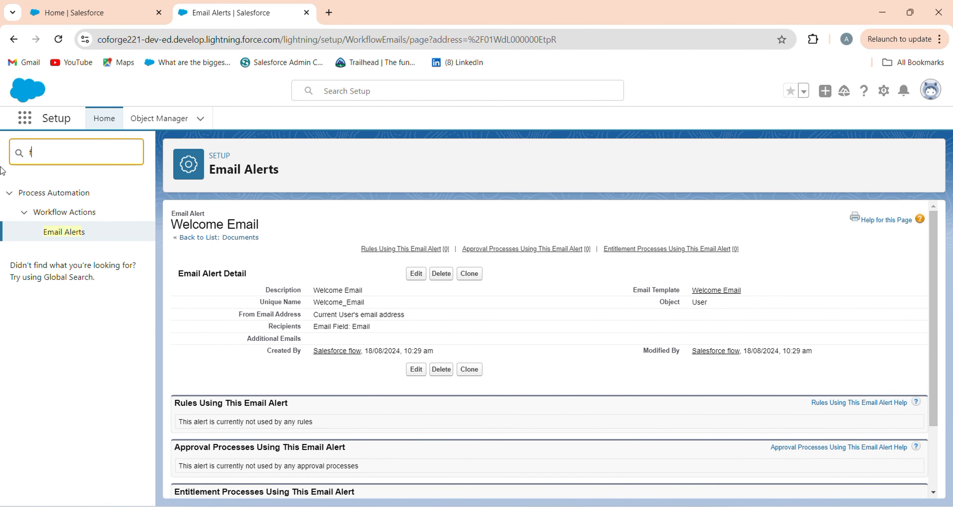
text(low)
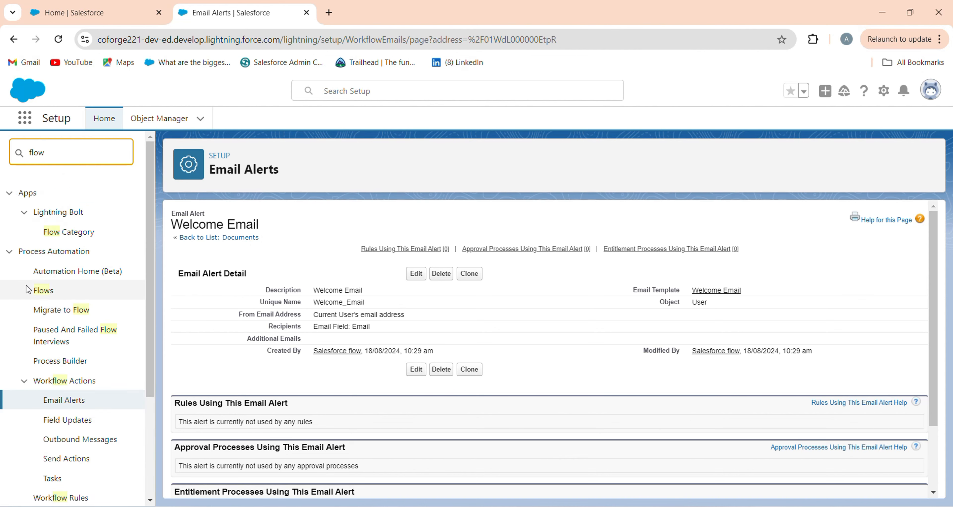
click(43, 290)
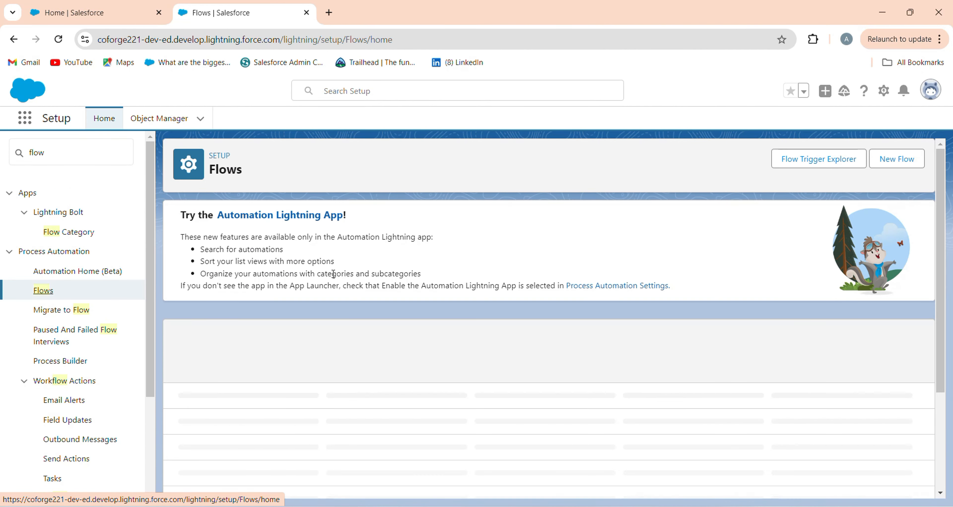
Create a new Record-Triggered Flow from scratch
click(897, 159)
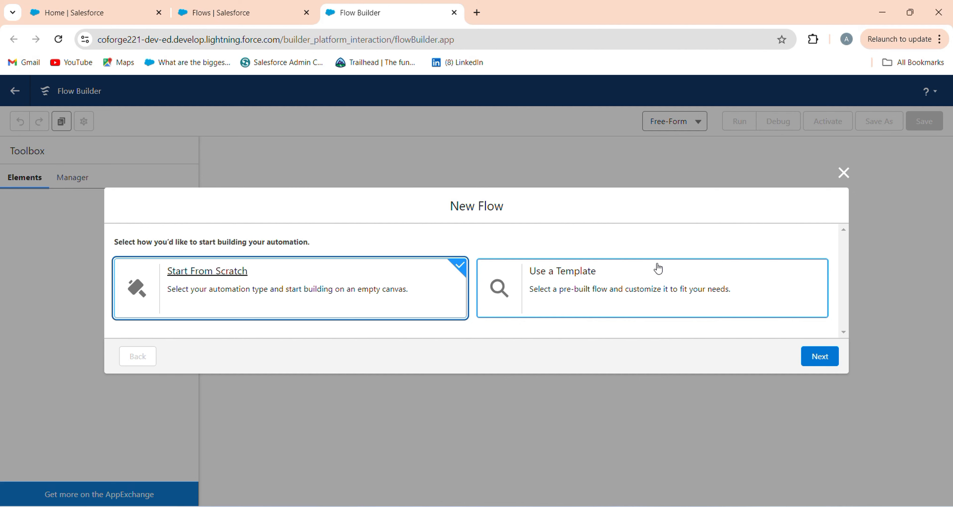
click(819, 357)
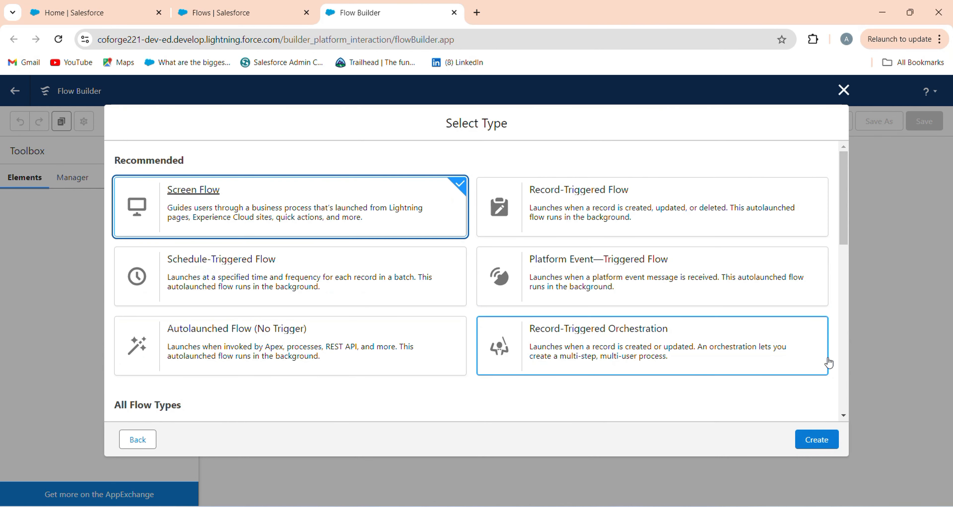
click(640, 215)
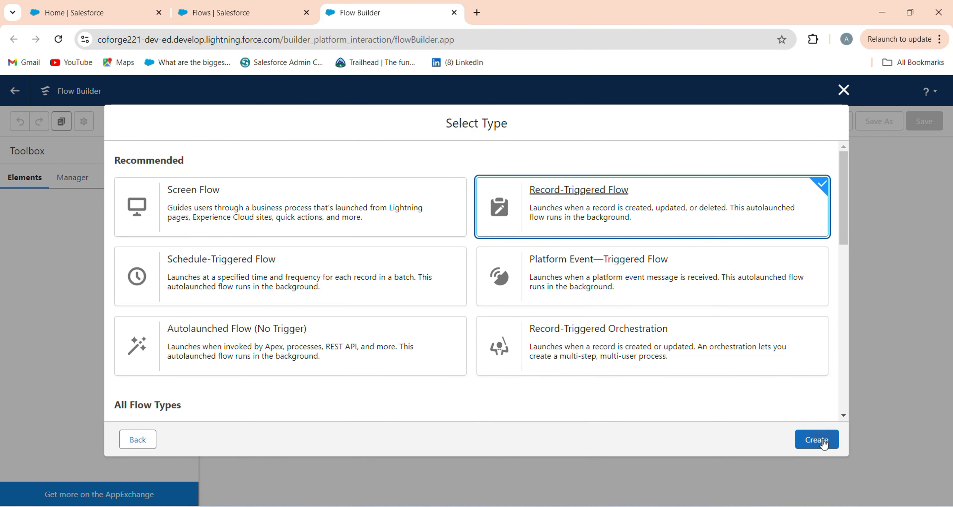
click(816, 440)
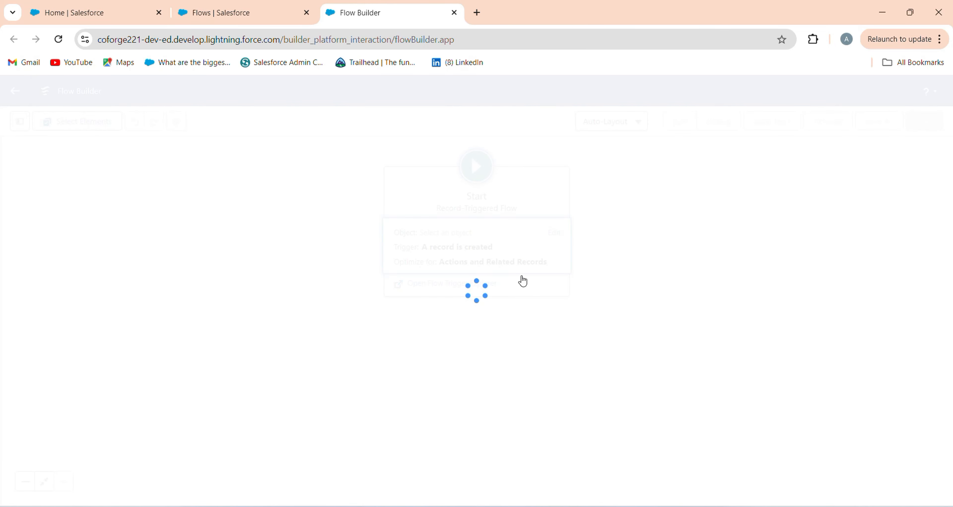
Configure the flow's start to run on the User object when a record is created or updated
click(434, 258)
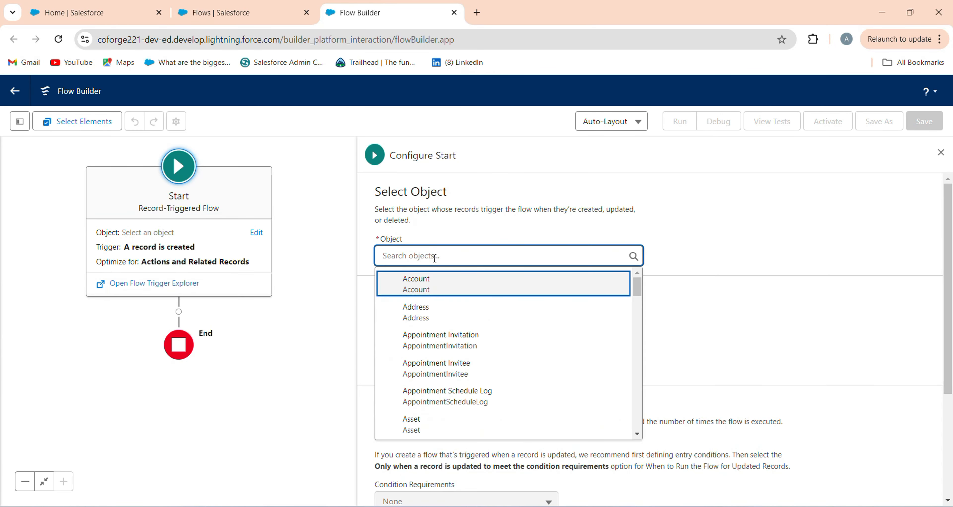
text(user)
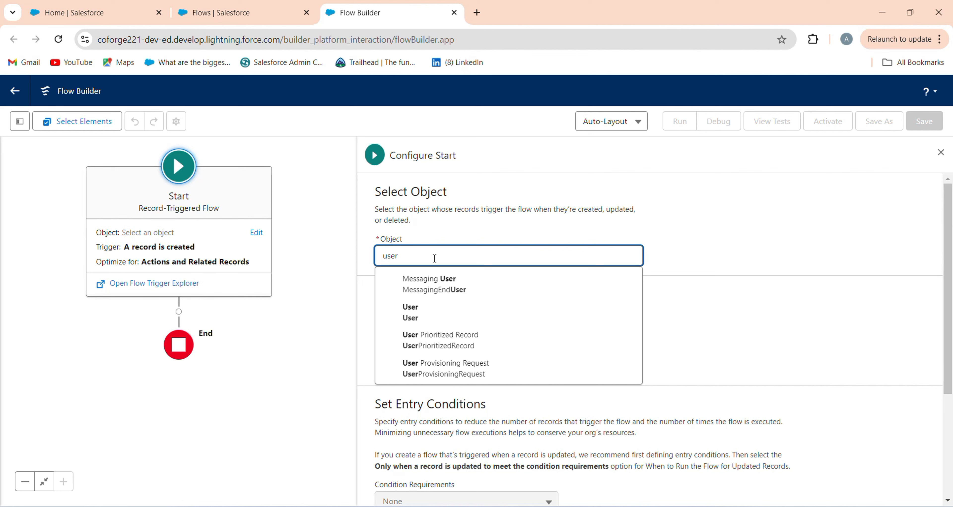
click(441, 313)
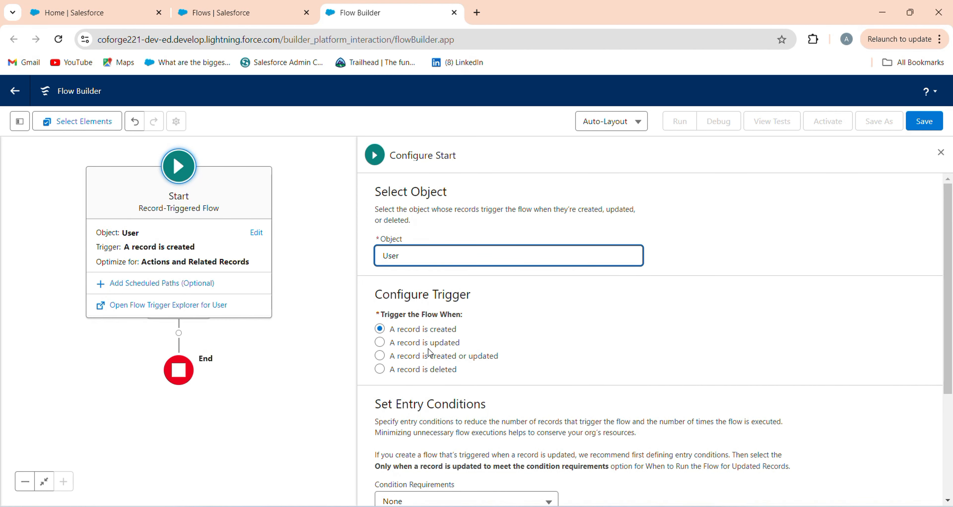
click(435, 358)
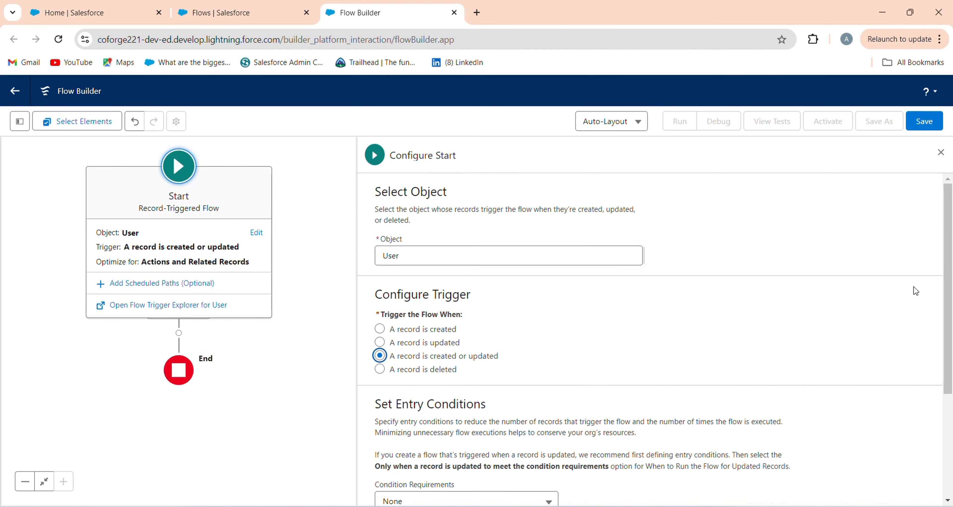
scroll(948, 292, down, 3)
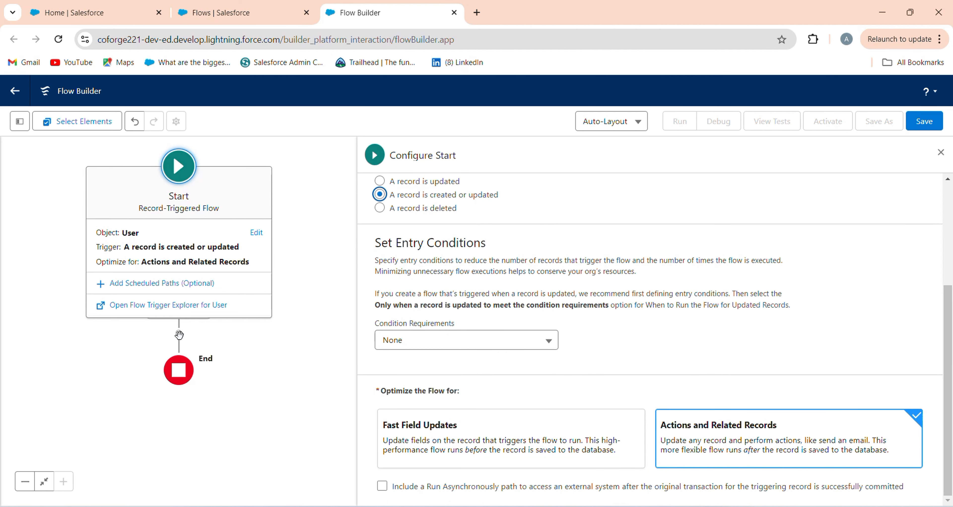
click(942, 152)
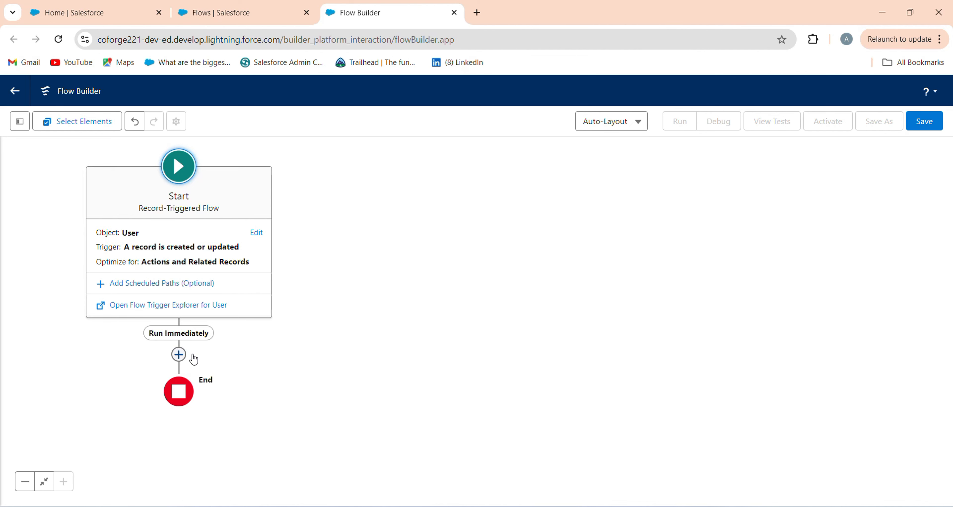
Add a Decision element to the Run Immediately path between the start and the end
drag(193, 357, 366, 314)
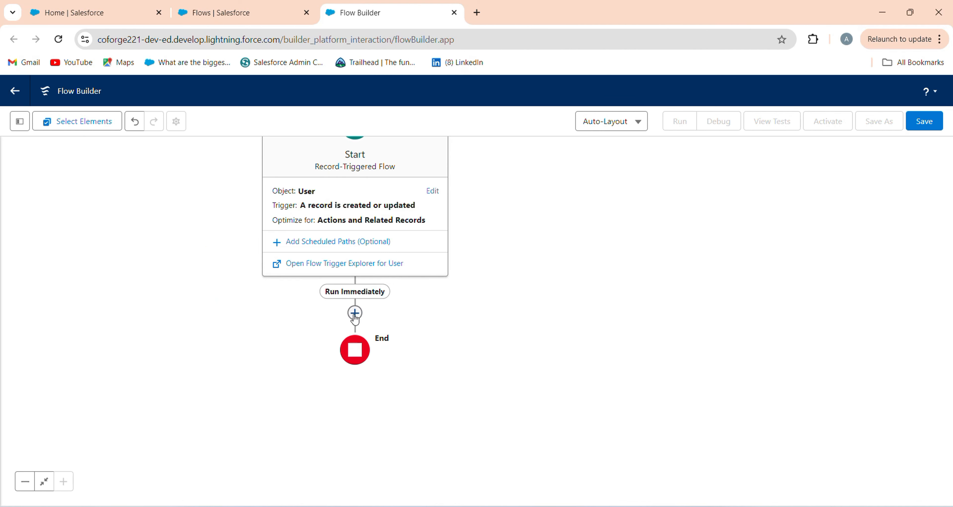
click(355, 313)
text(deci)
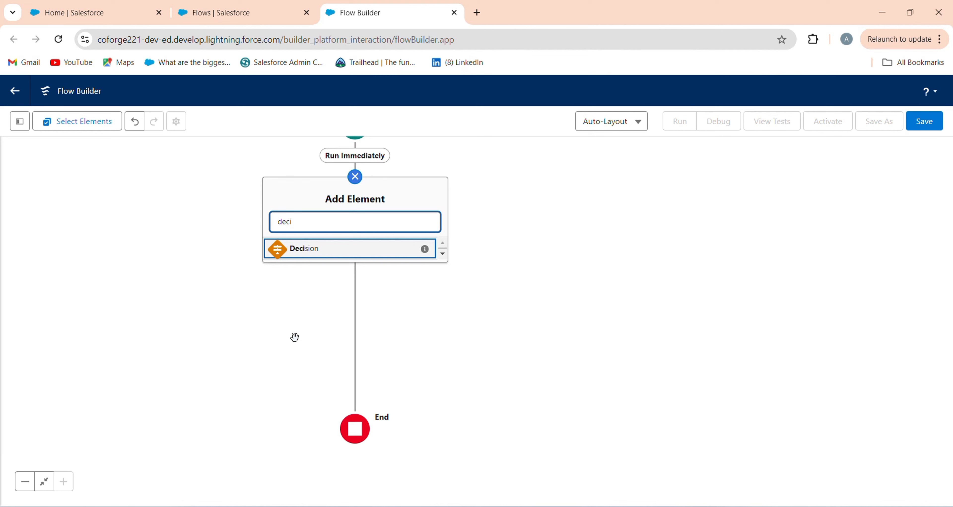
click(356, 251)
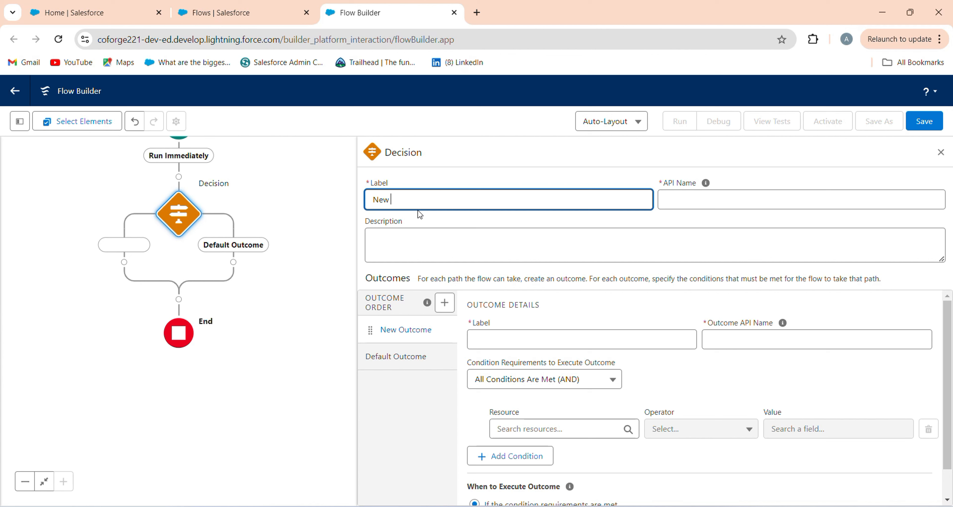
Label the decision "New User?" with the API name New_User
text(New User)
key(Tab)
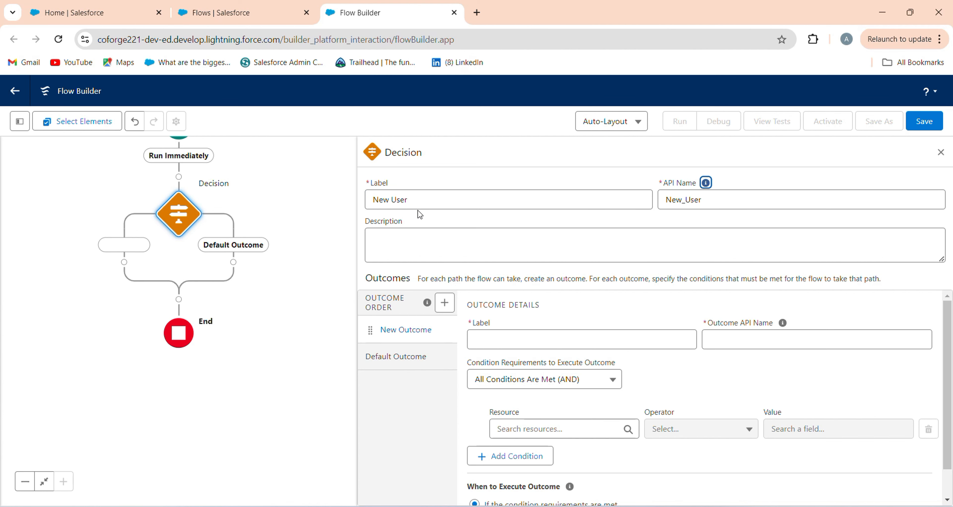
click(431, 201)
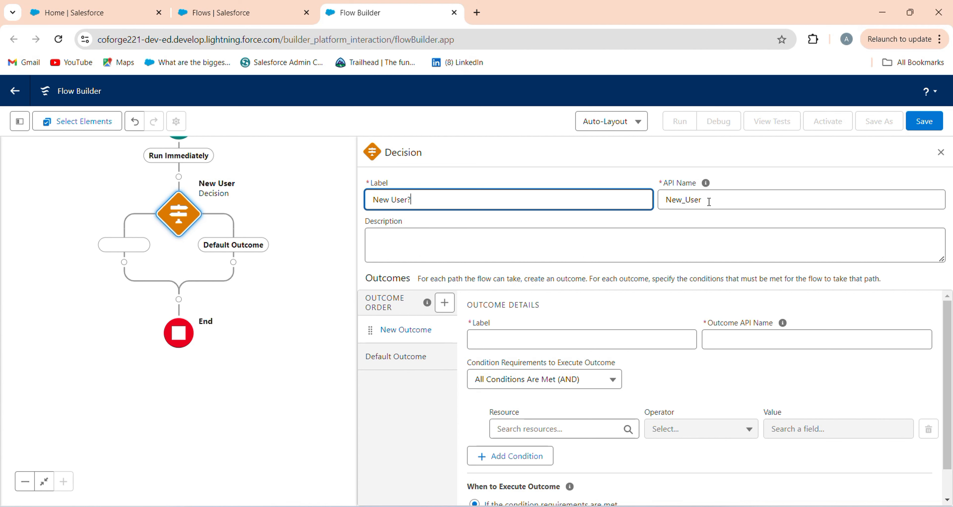
double_click(702, 200)
key(BackSpace)
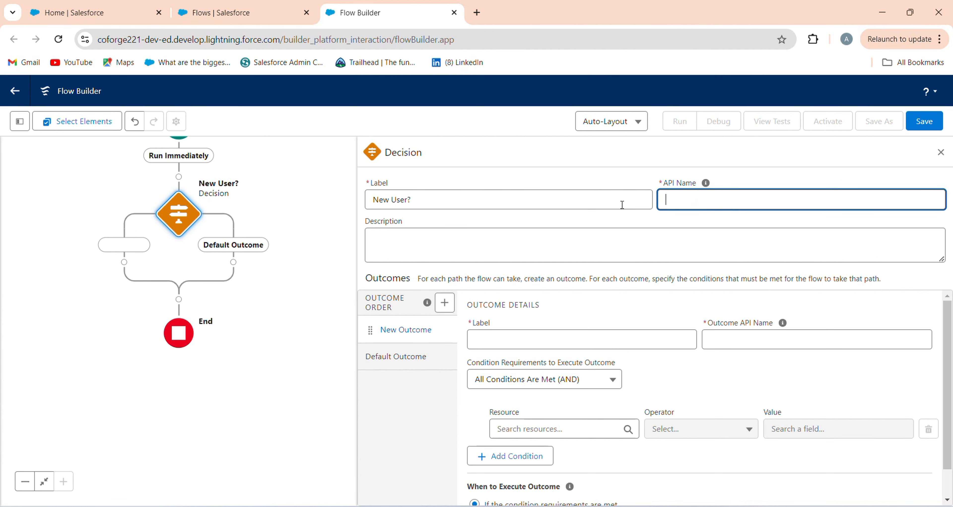
click(565, 196)
click(680, 195)
Label the decision's first outcome "Yes" with the outcome API name Yes
click(536, 331)
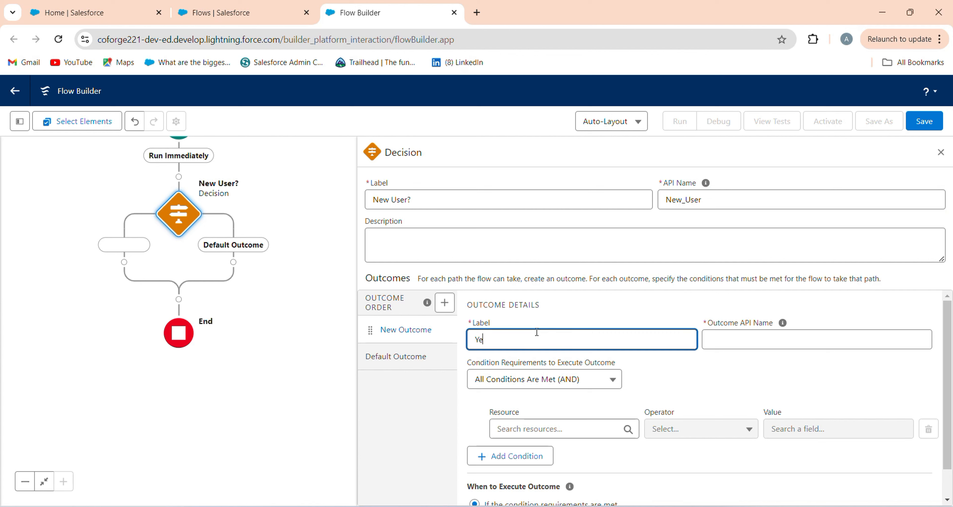
key(Tab)
click(534, 430)
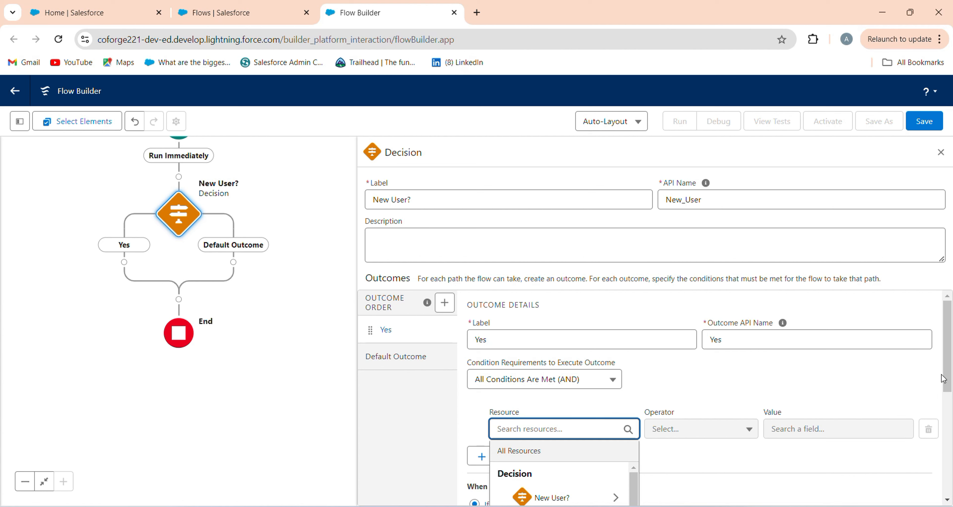
drag(949, 380, 948, 448)
drag(632, 420, 645, 336)
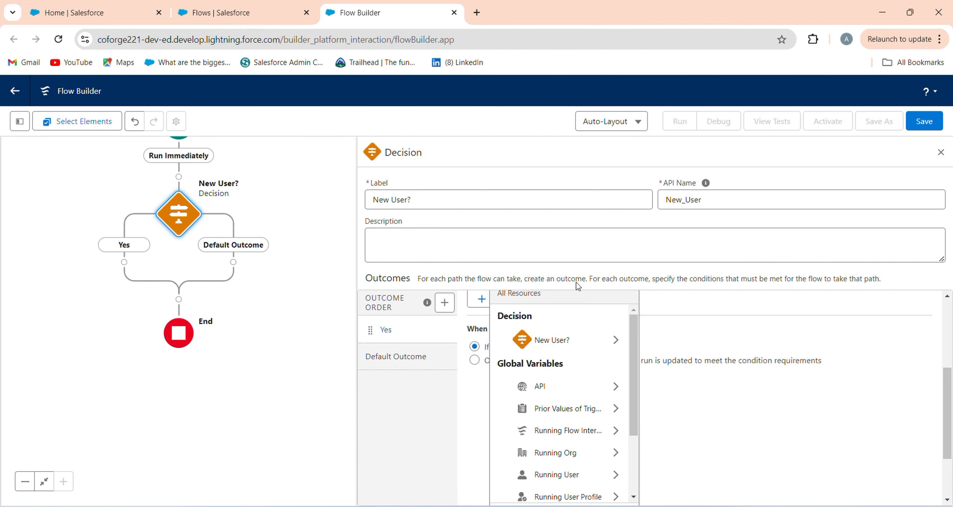
click(634, 496)
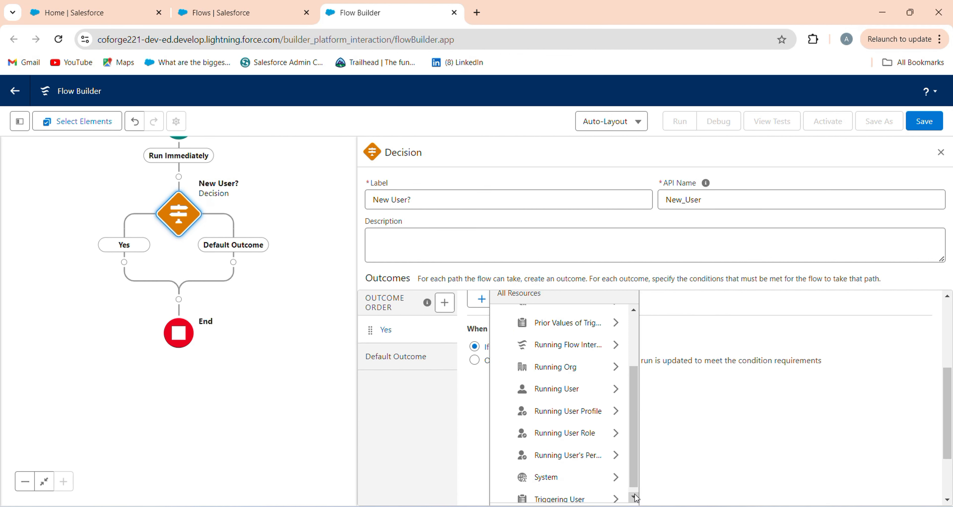
click(651, 497)
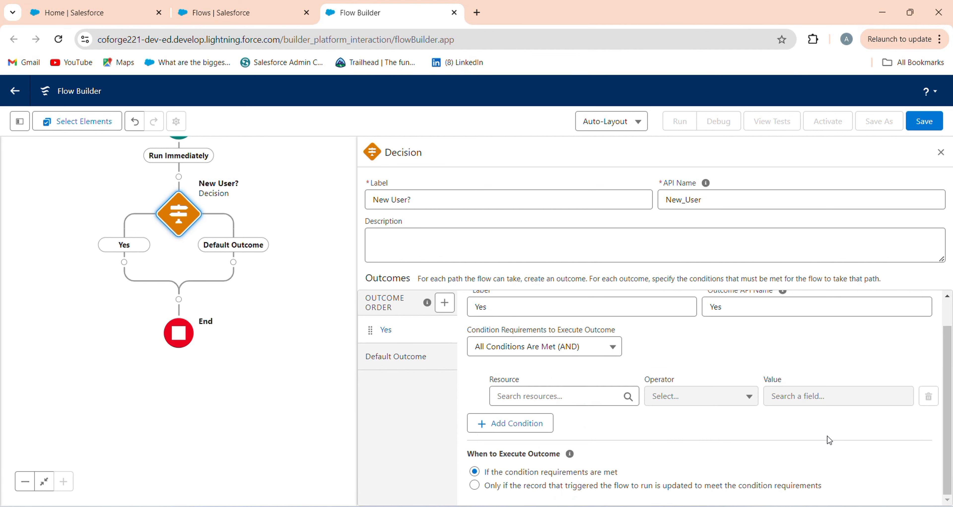
Switch the flow canvas to Free-Form layout and display the flow's resource manager
click(608, 126)
click(608, 169)
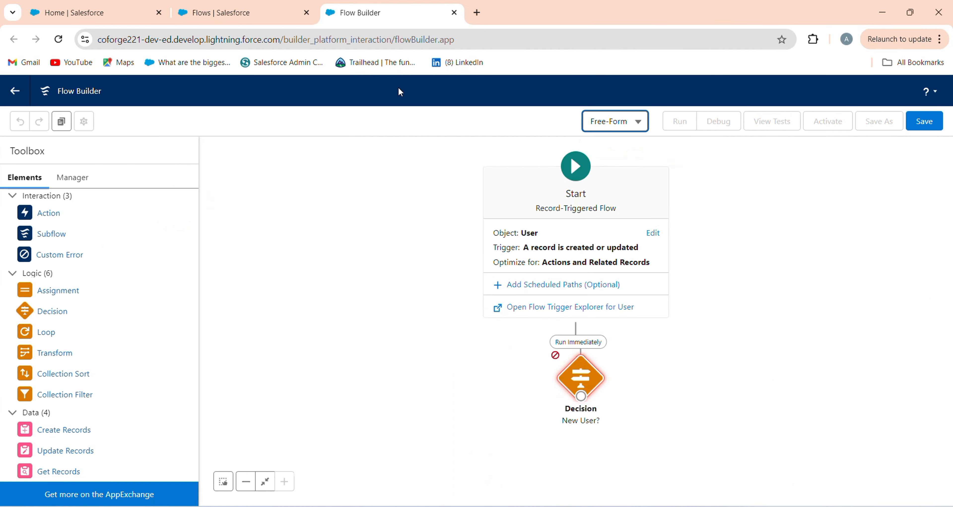
click(69, 179)
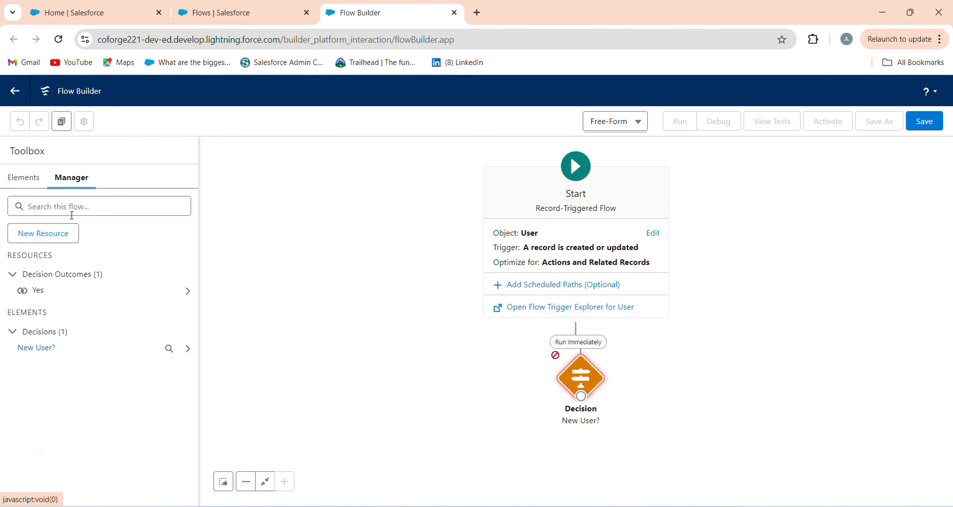
Start a new Formula resource with the API name IsNew and the data type Boolean
click(48, 241)
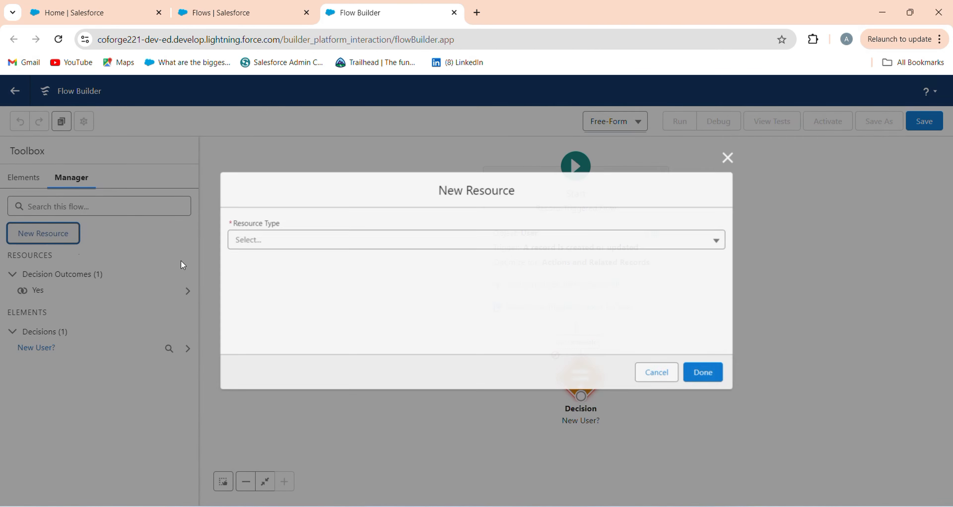
click(354, 250)
click(299, 334)
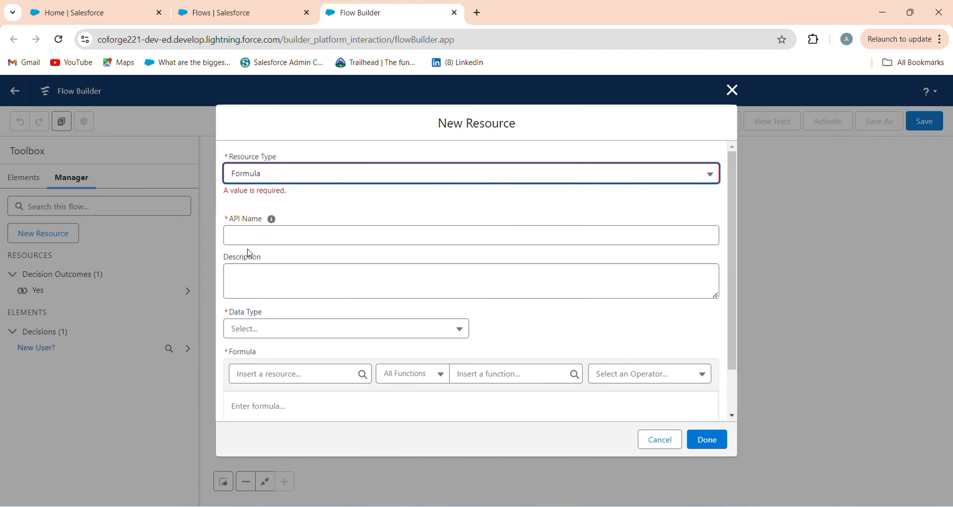
click(263, 237)
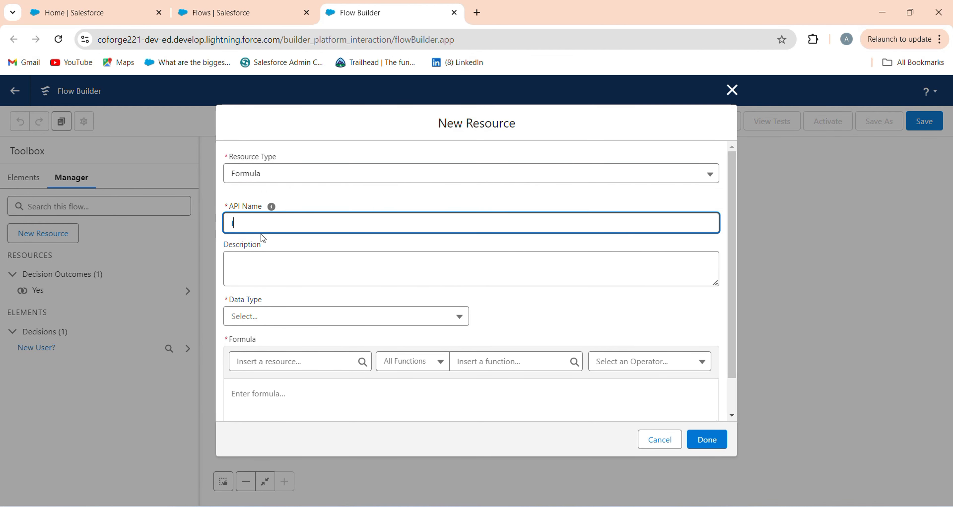
text(IsNew)
click(278, 320)
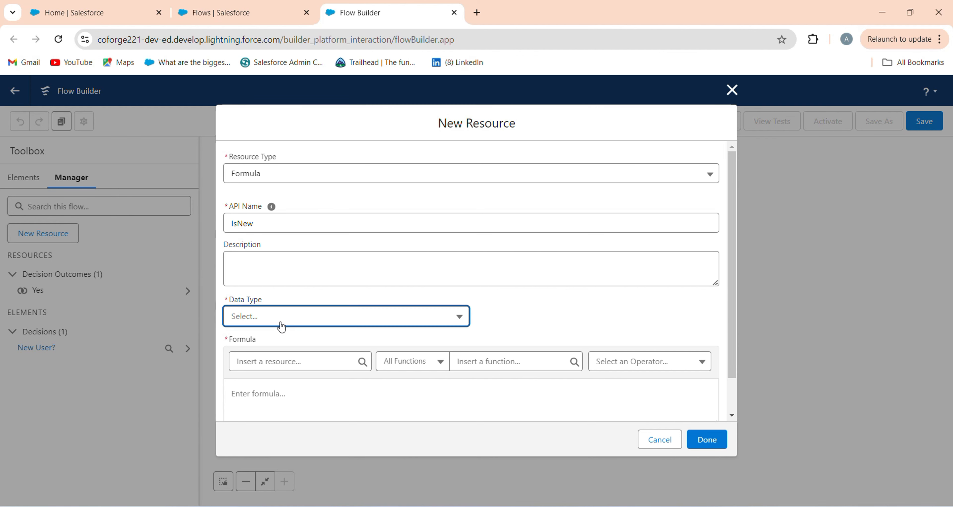
click(268, 405)
Enter IsNew() as the resource's formula, check its syntax and finish creating the resource
click(268, 404)
text(IsNew()
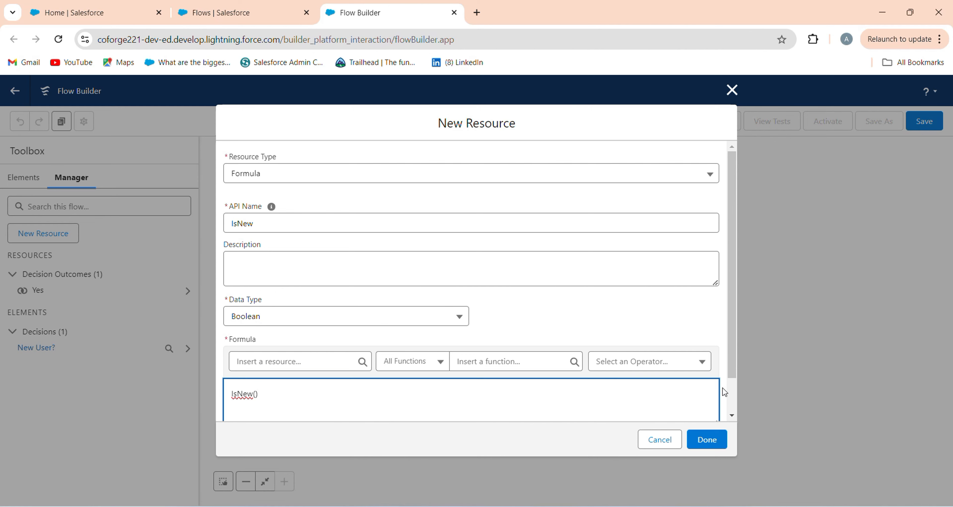
scroll(732, 403, down, 1)
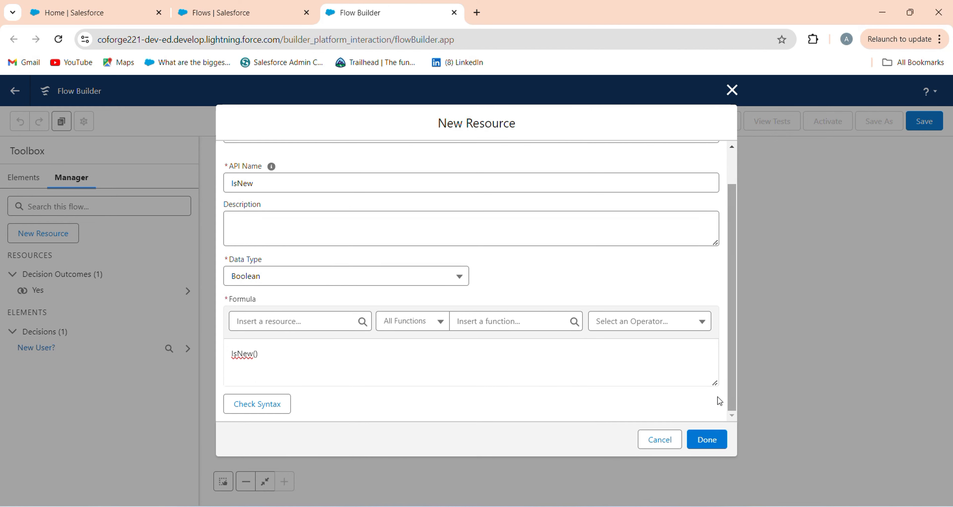
click(242, 405)
click(707, 439)
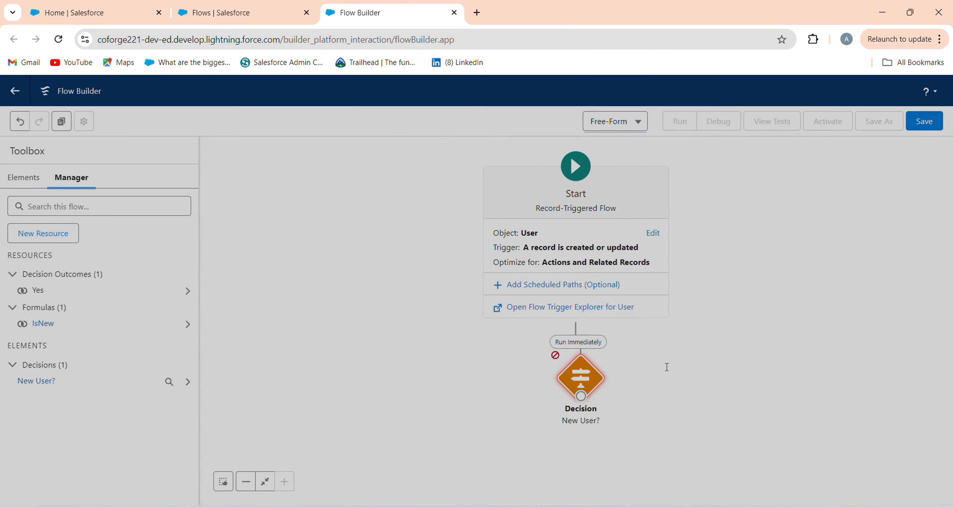
Switch the flow canvas back to Auto-Layout, accepting the loss of unsaved element positions
click(621, 125)
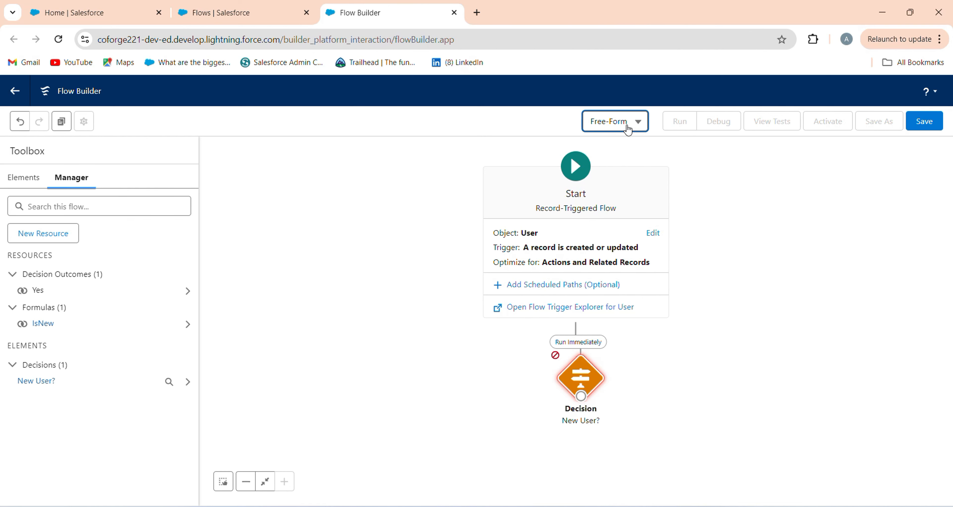
click(617, 148)
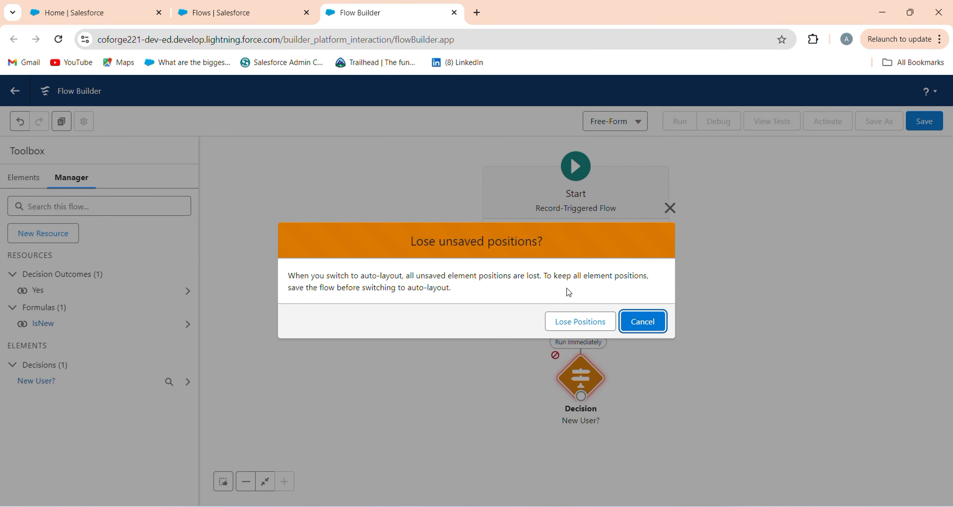
click(567, 314)
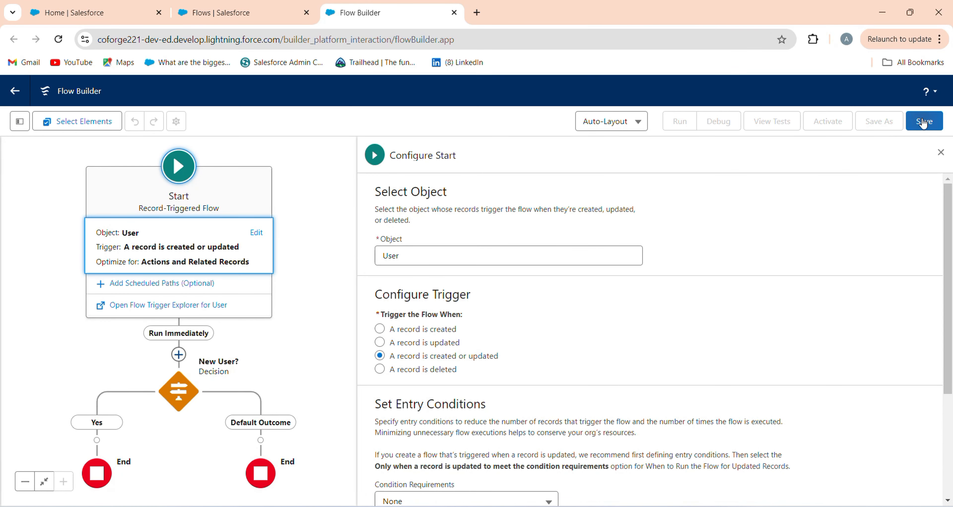
Save the flow with the label "Send Welcome Email To New User"
click(923, 123)
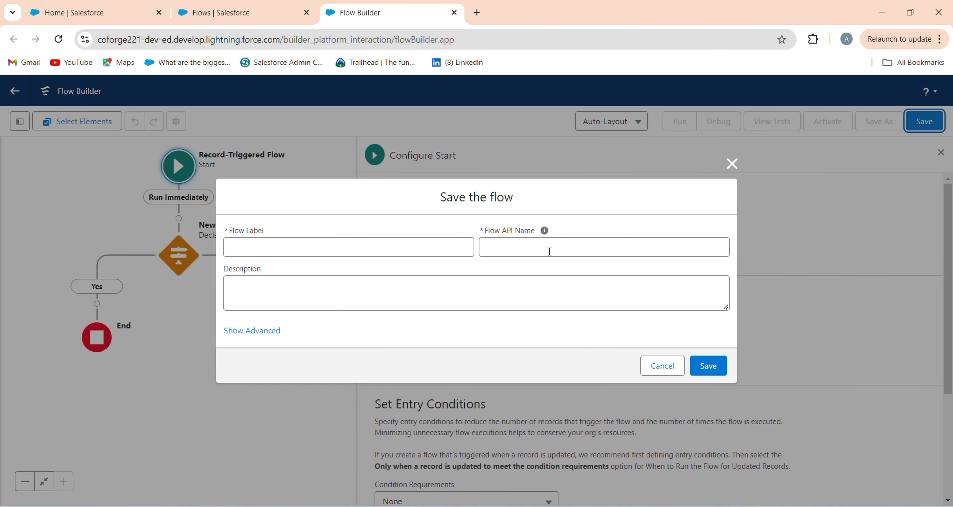
click(421, 255)
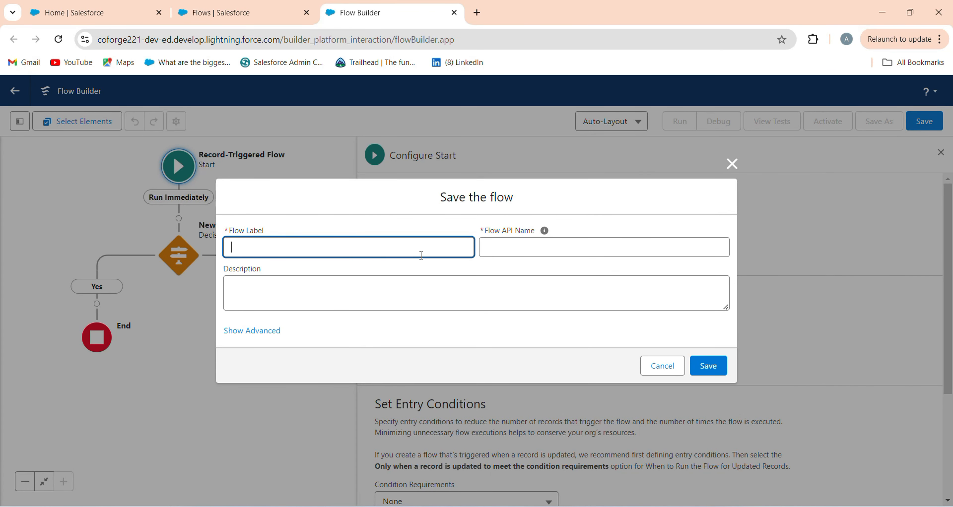
text(Send Welcome Email To New User)
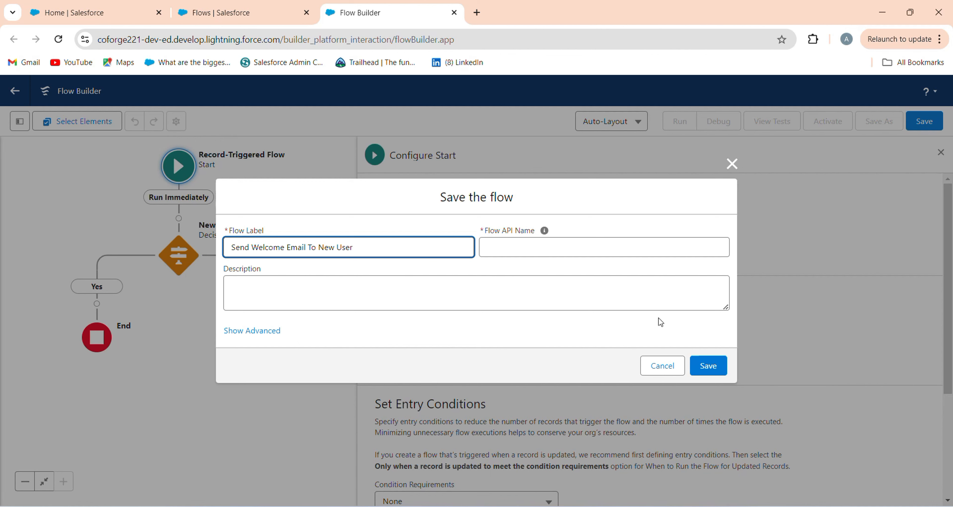
click(733, 379)
click(717, 375)
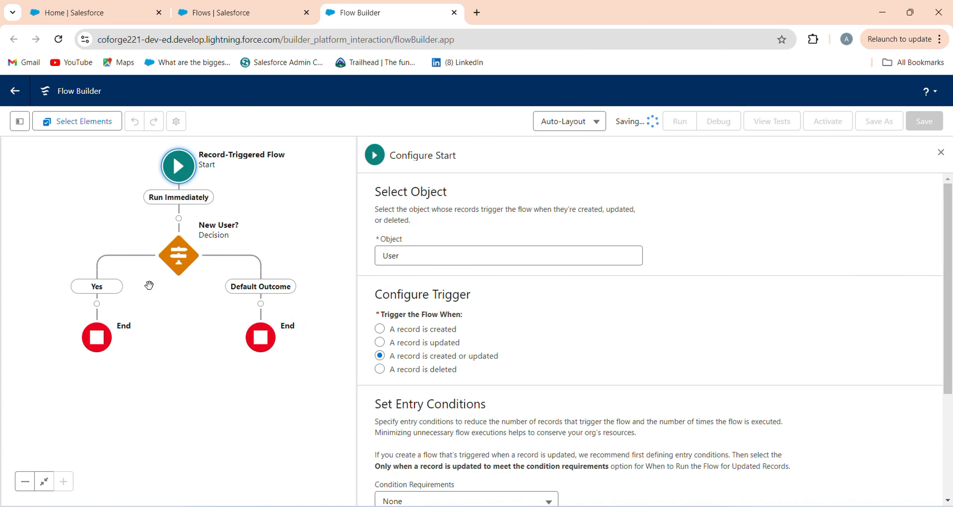
In the New User? decision, set the Yes outcome's condition to IsNew Equals True
drag(148, 285, 222, 231)
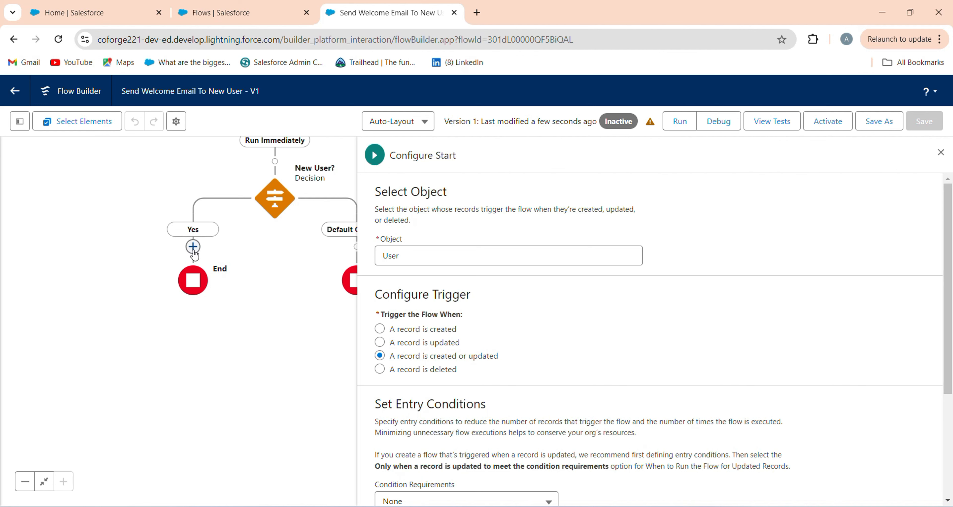
click(271, 217)
click(591, 431)
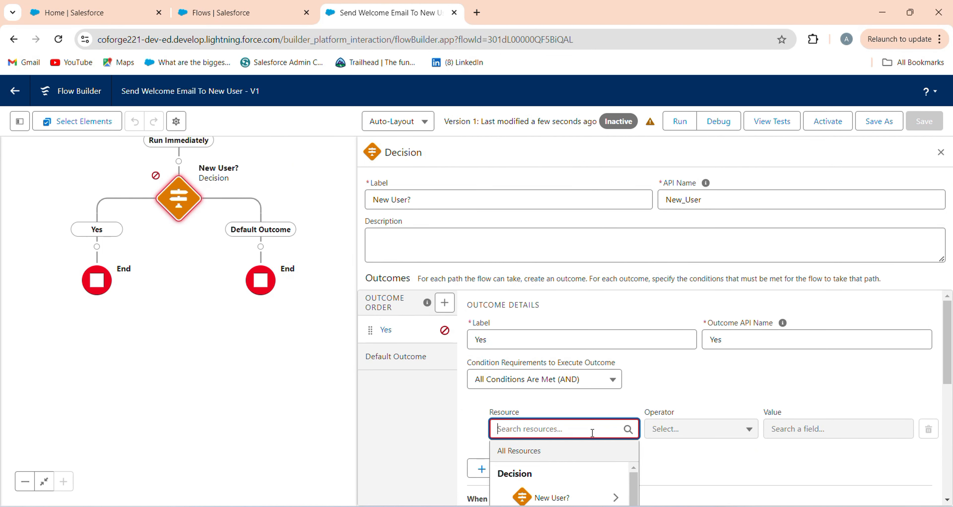
scroll(935, 404, down, 5)
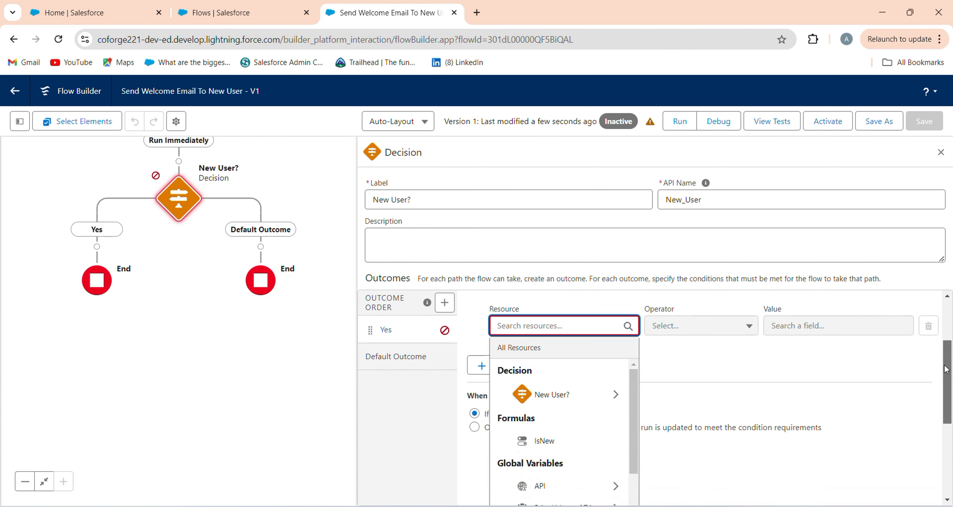
click(594, 343)
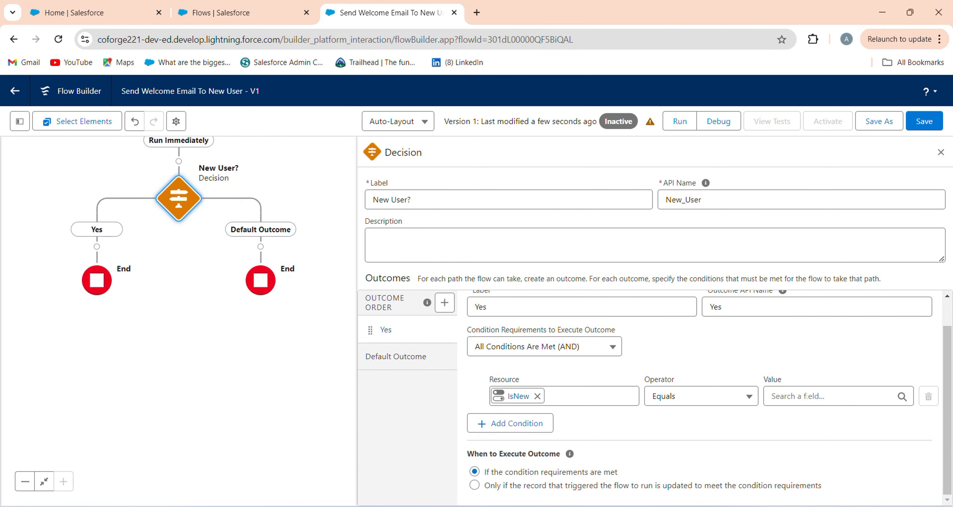
click(810, 396)
text(tr)
click(809, 400)
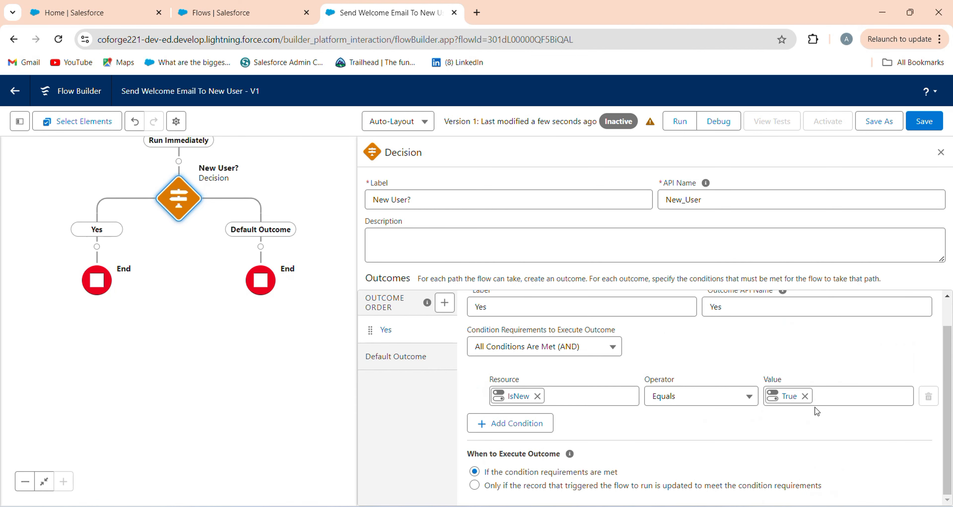
Add a second condition to the Yes outcome requiring Triggering User > Active Equals True
click(513, 429)
click(530, 433)
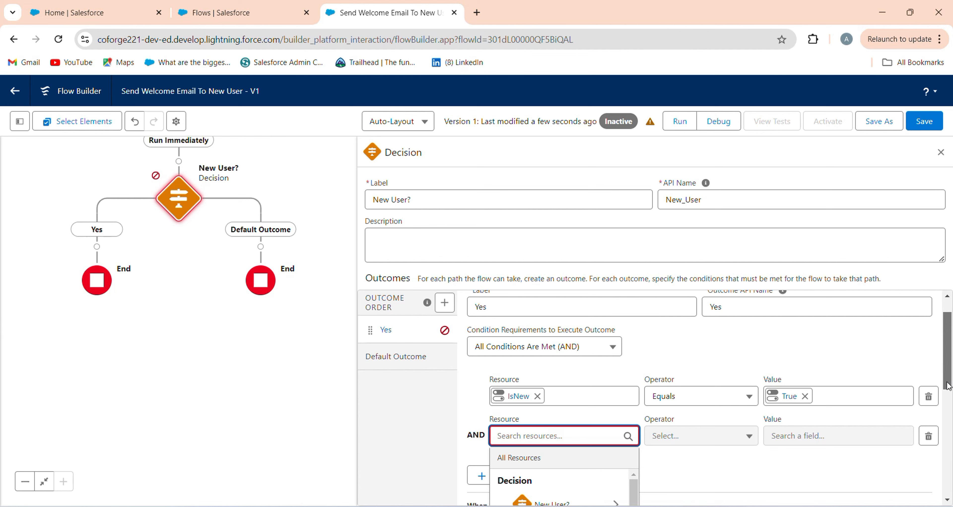
drag(951, 394, 950, 458)
scroll(635, 397, down, 4)
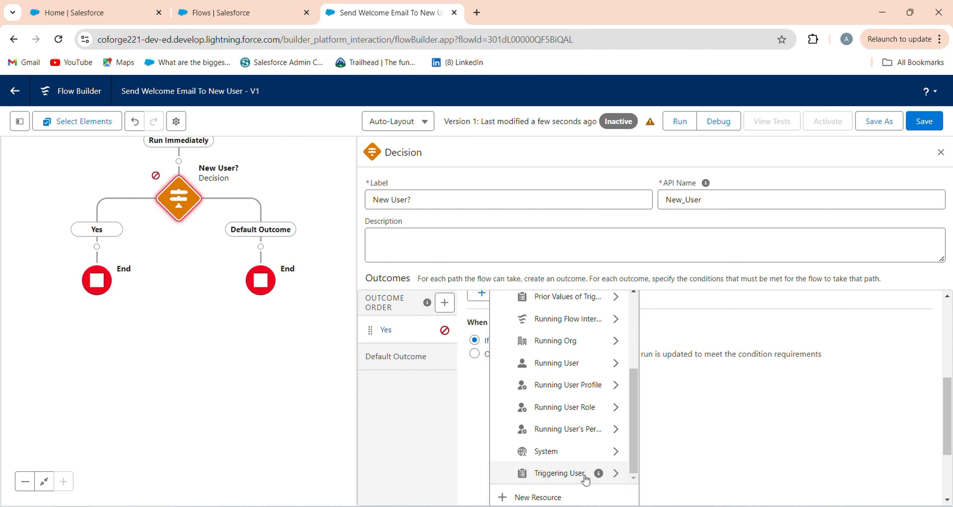
click(588, 478)
text(is)
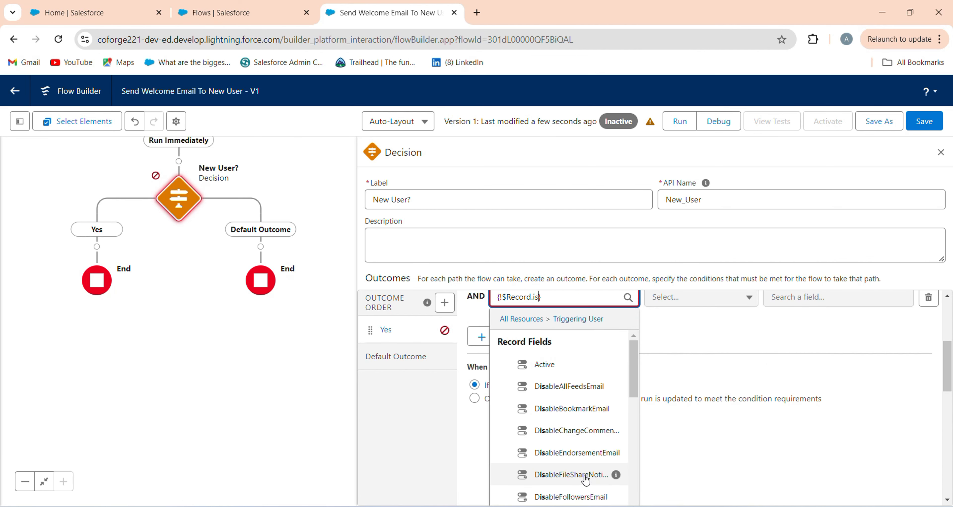
click(555, 373)
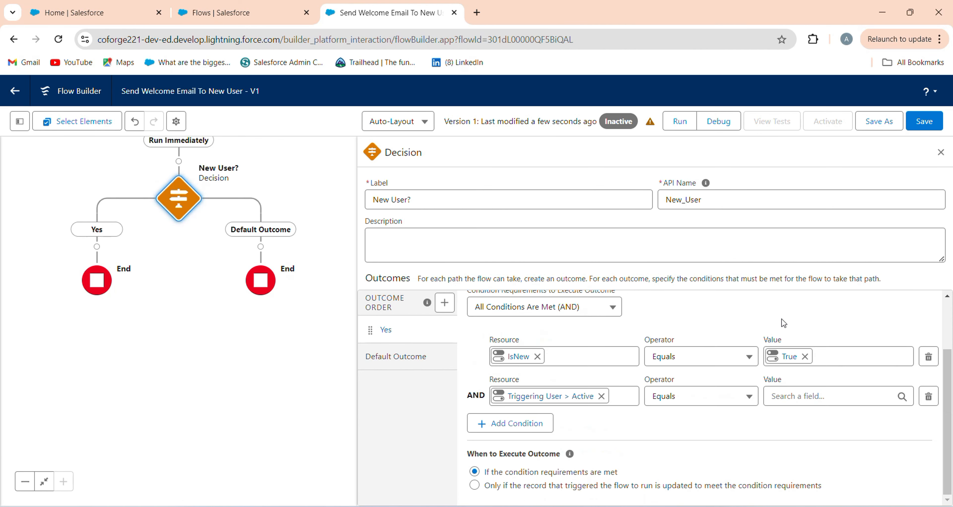
click(820, 402)
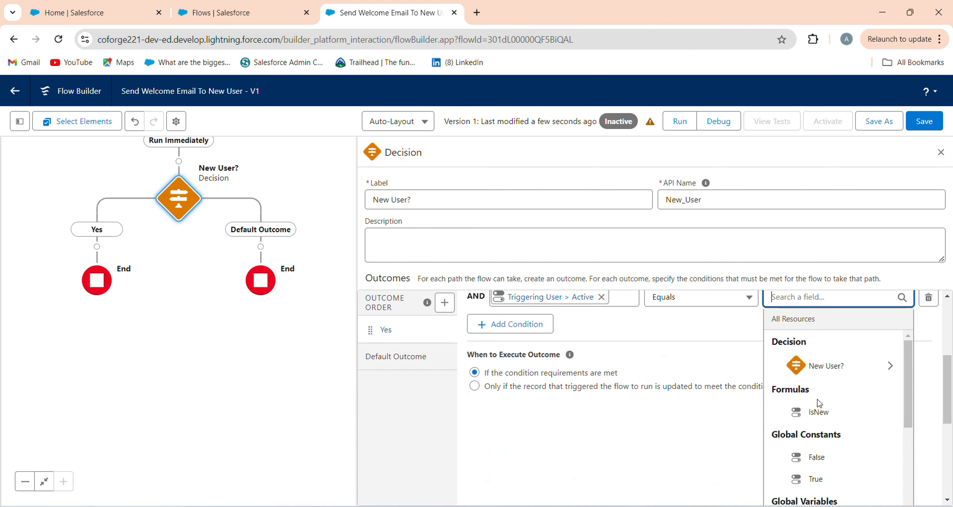
click(819, 480)
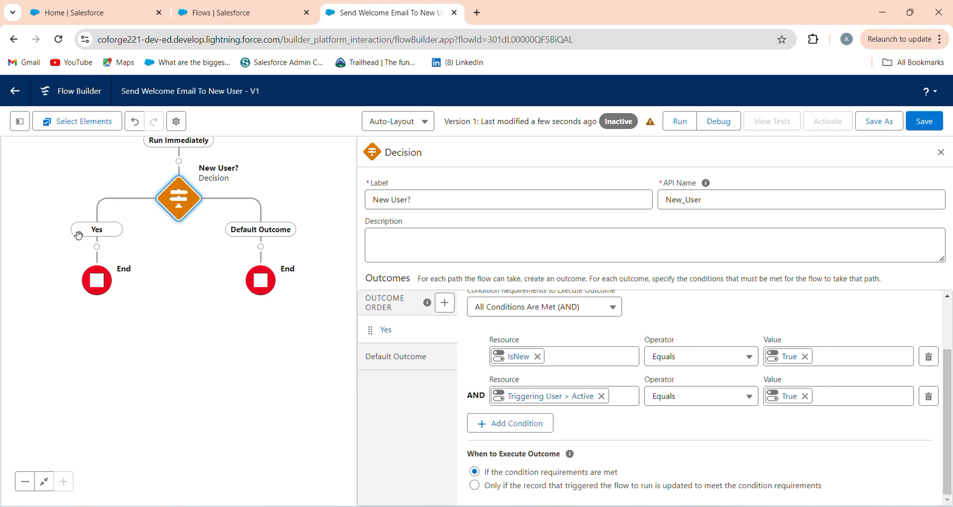
Add a Send Email Alert element to the decision's Yes path using the Welcome Email alert
click(95, 246)
text(sen)
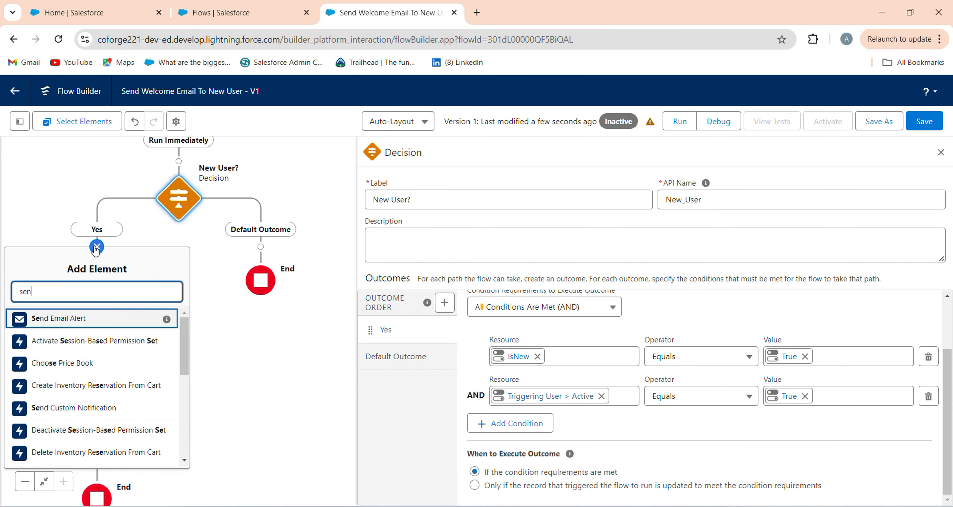
click(99, 322)
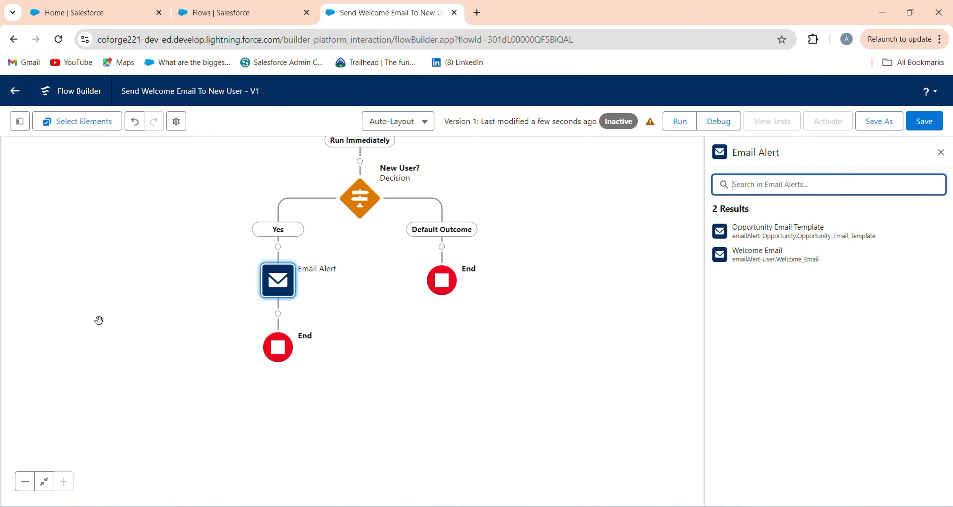
click(763, 257)
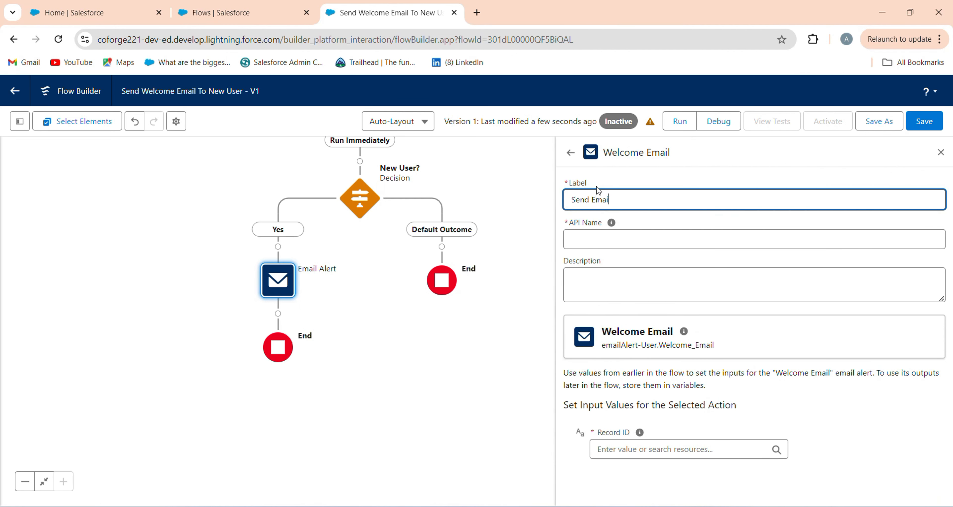
Label the email alert element "Send Email" and set its Record ID to Triggering User > User ID
click(600, 228)
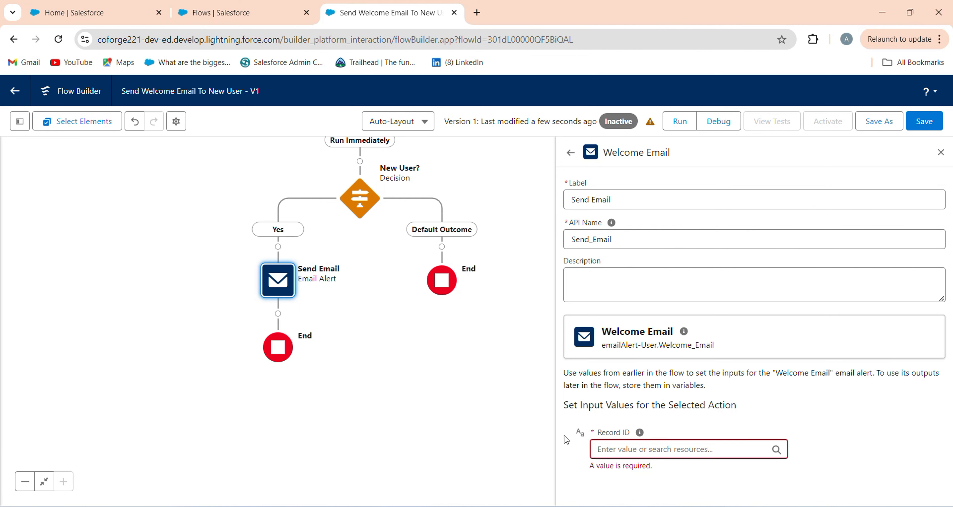
click(611, 445)
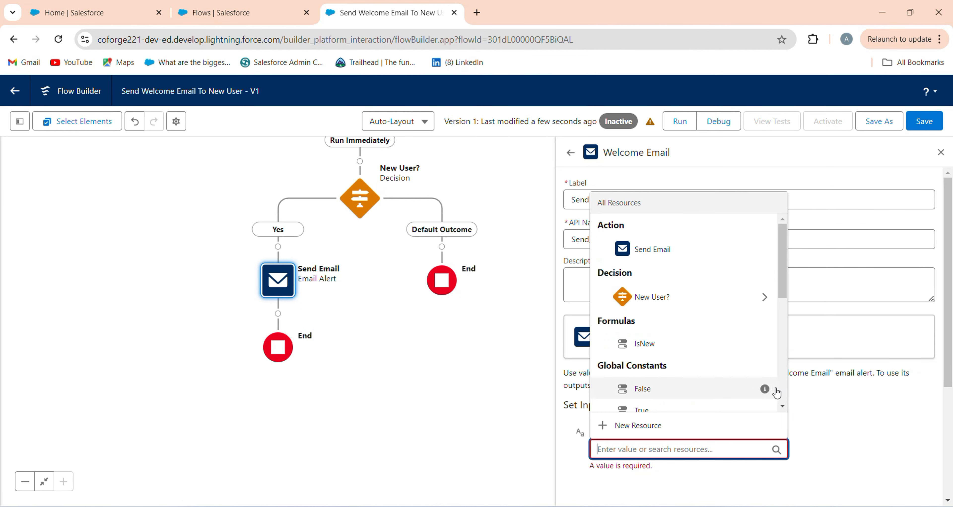
scroll(784, 396, down, 10)
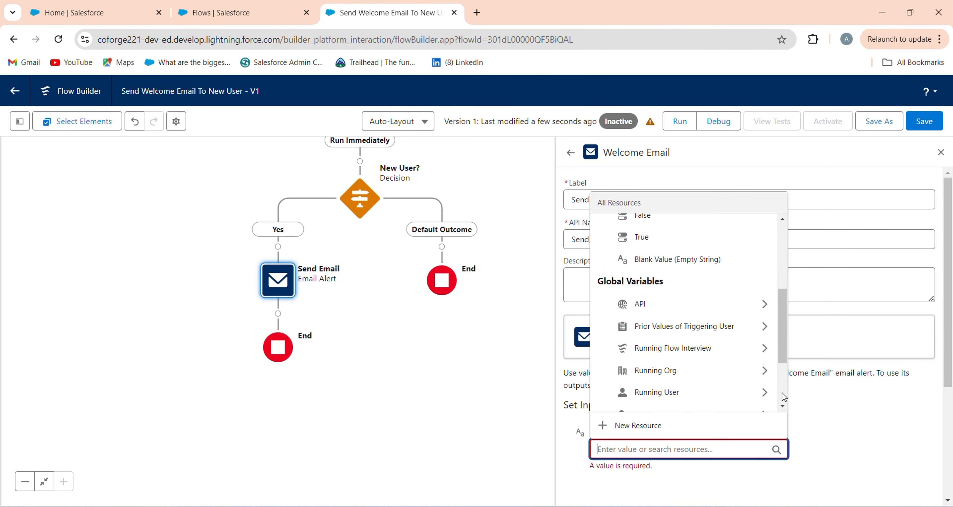
click(722, 396)
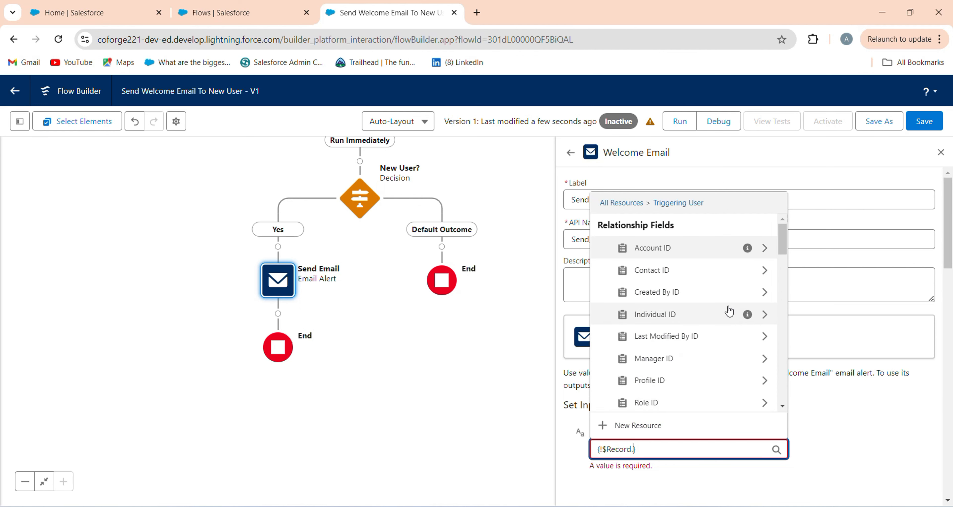
text(id)
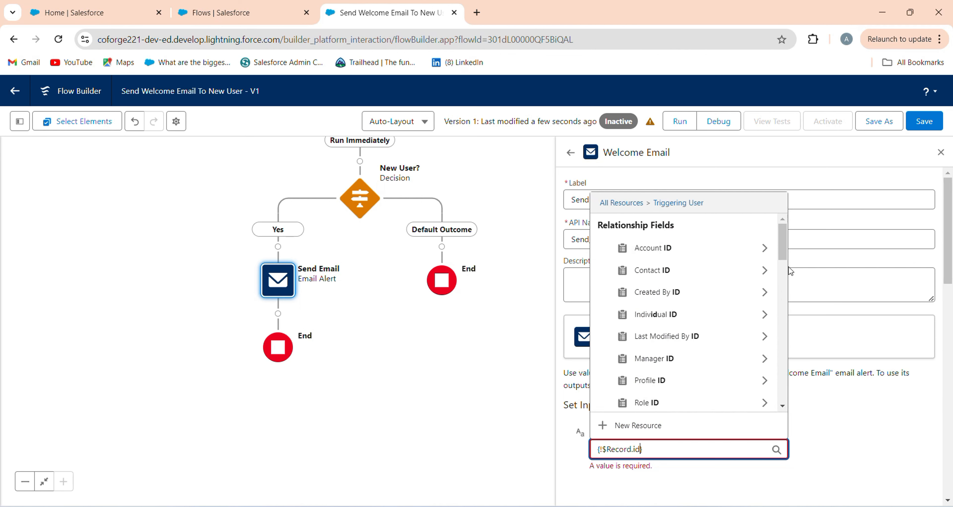
drag(781, 233, 777, 406)
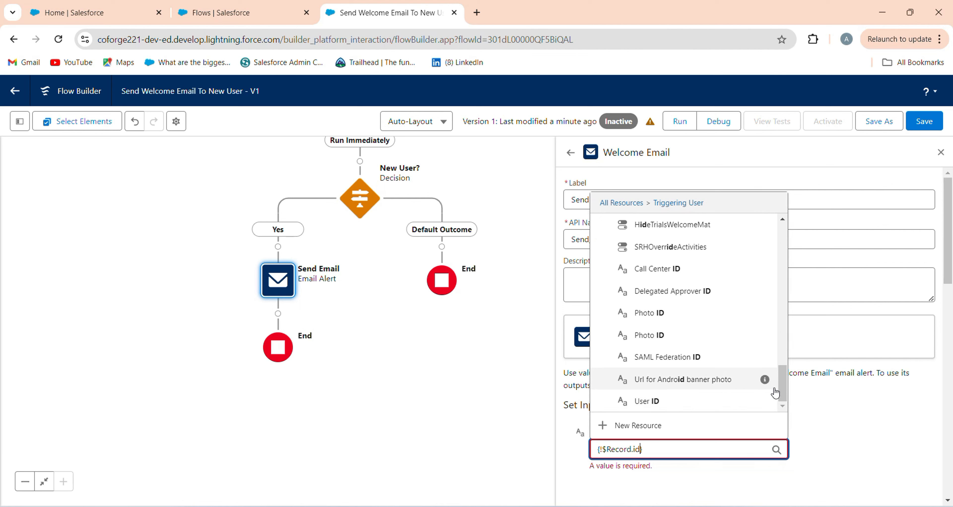
drag(783, 388, 767, 423)
click(693, 408)
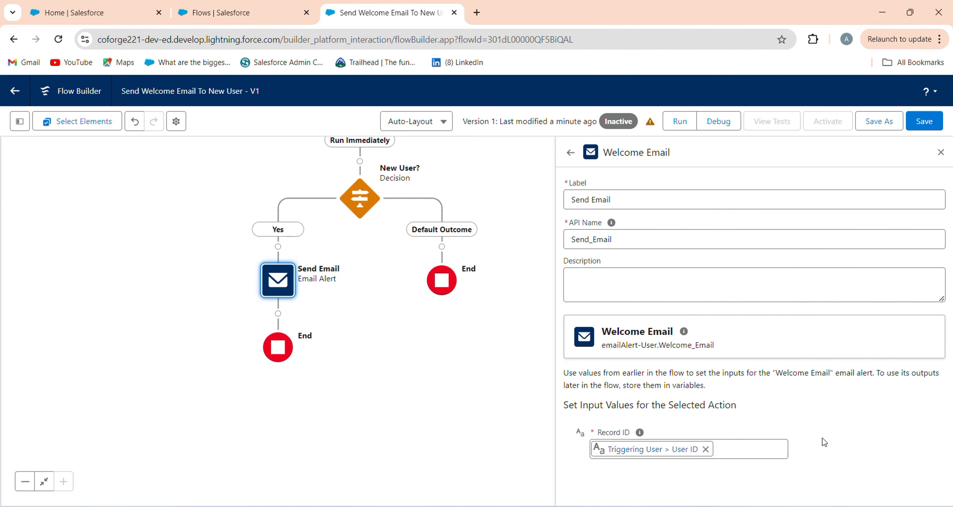
Save the completed flow and activate it
click(920, 123)
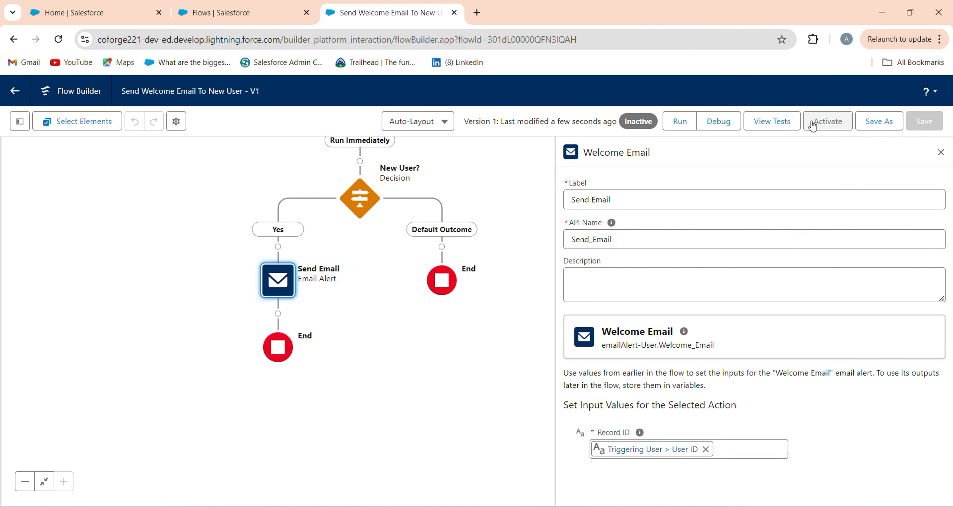
click(811, 125)
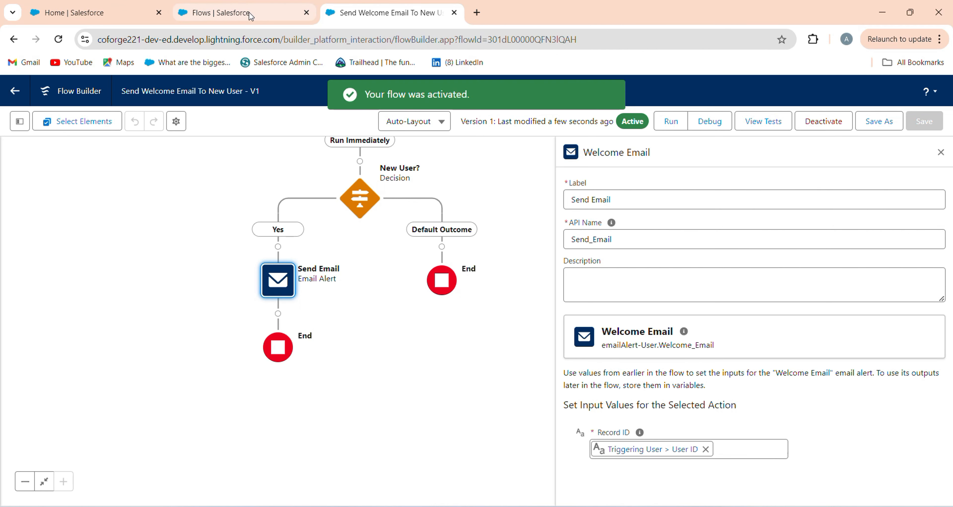
Open Setup from the Salesforce home page, find the Users page and start creating a new user
click(140, 13)
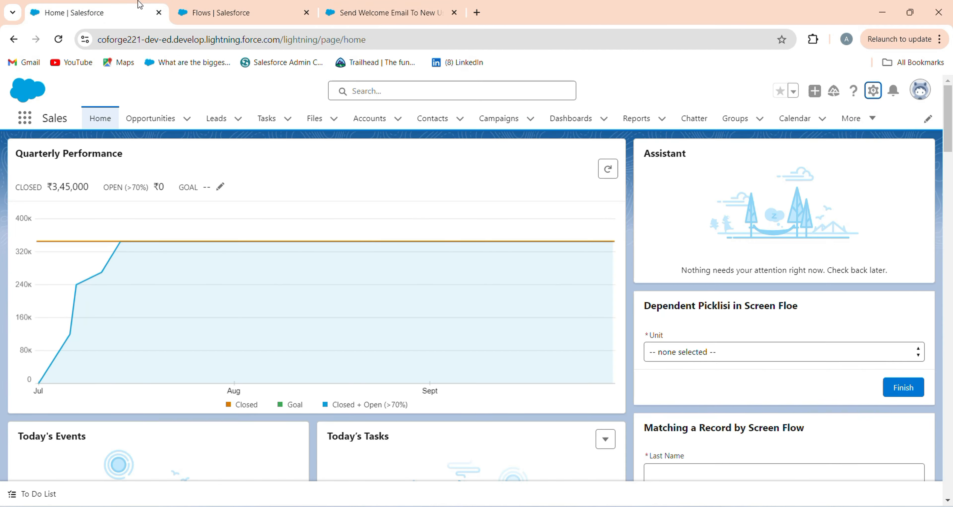
click(873, 91)
click(825, 125)
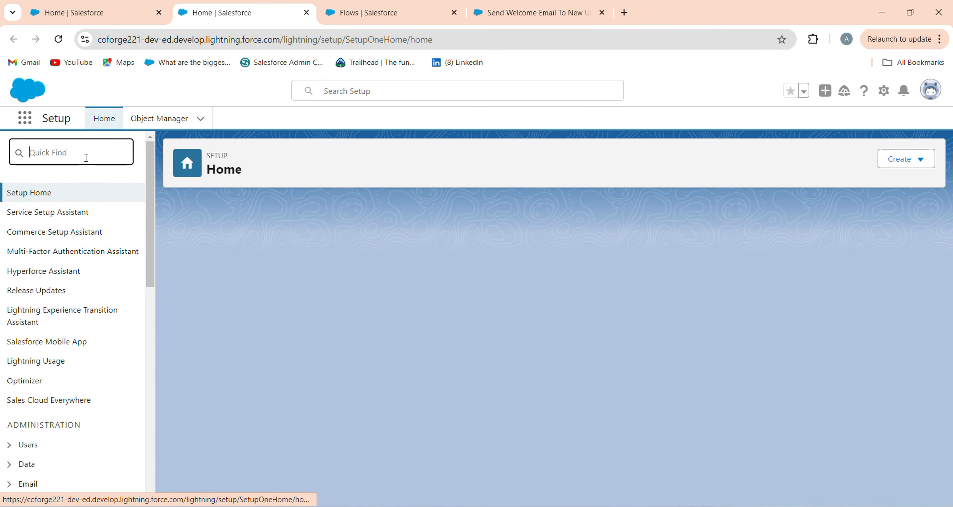
click(85, 158)
text(i)
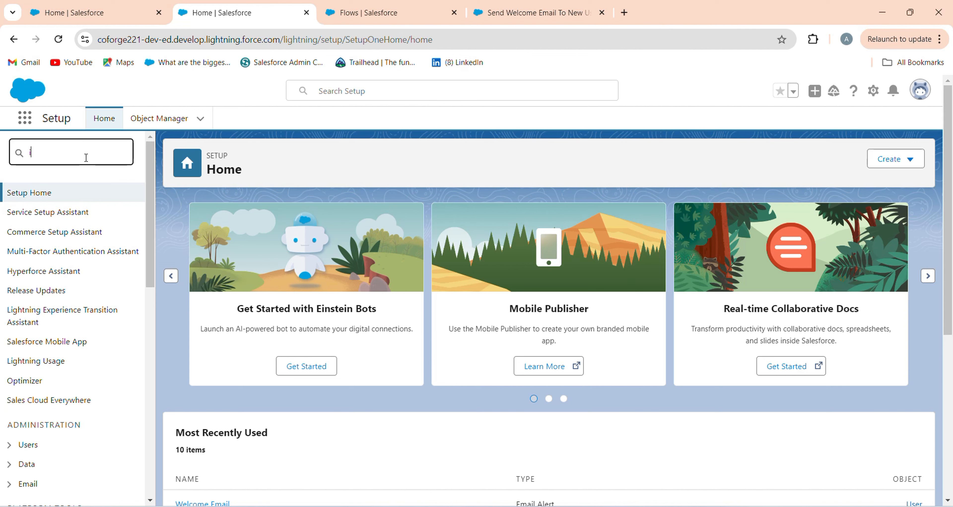
text(user)
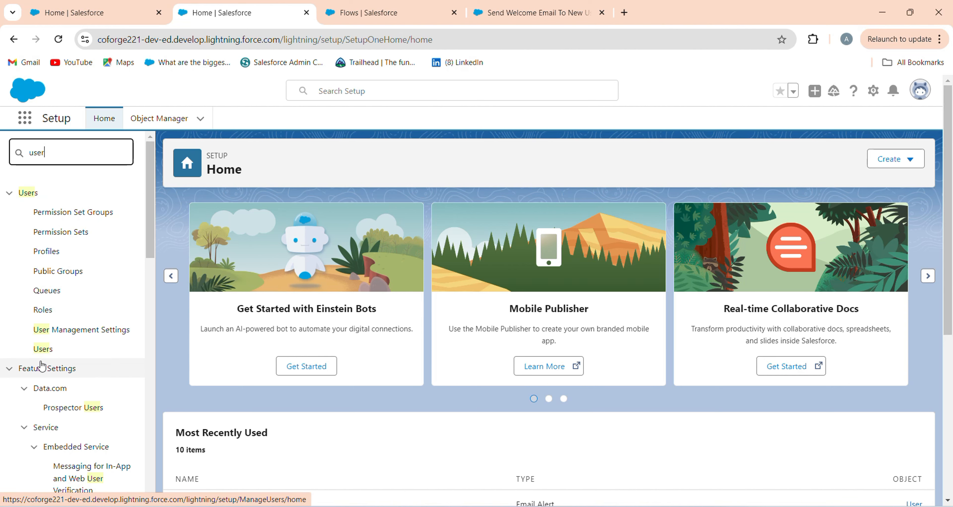
click(44, 353)
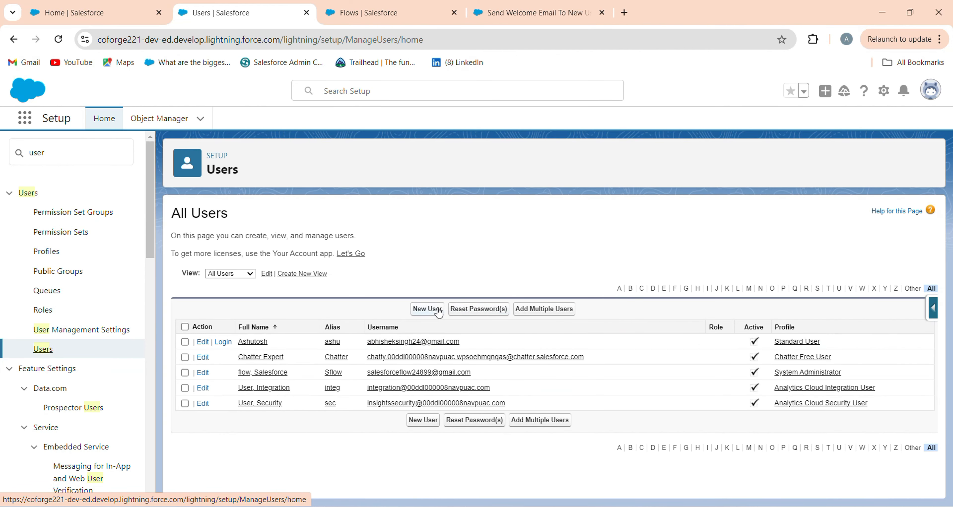
click(427, 310)
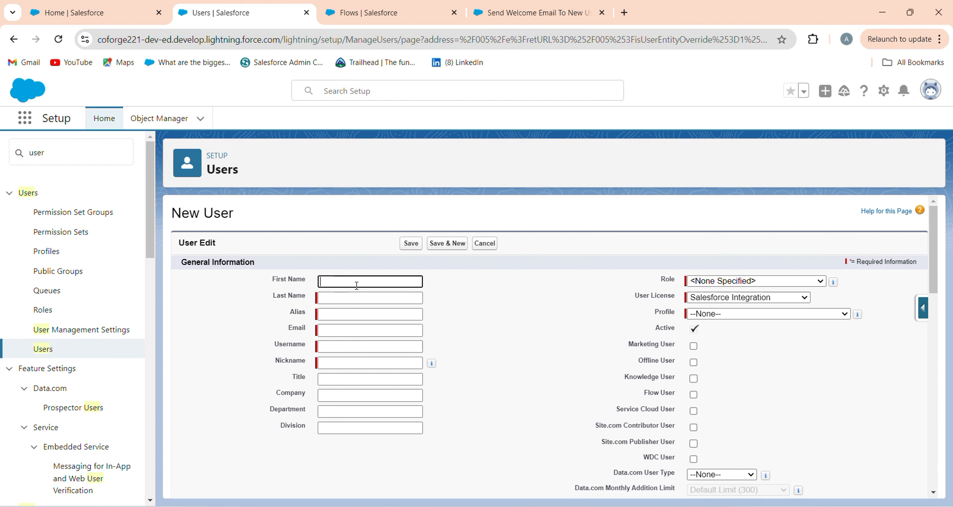
Fill in the new user's first name, last name and email, accepting the generated alias, username and nickname
click(348, 301)
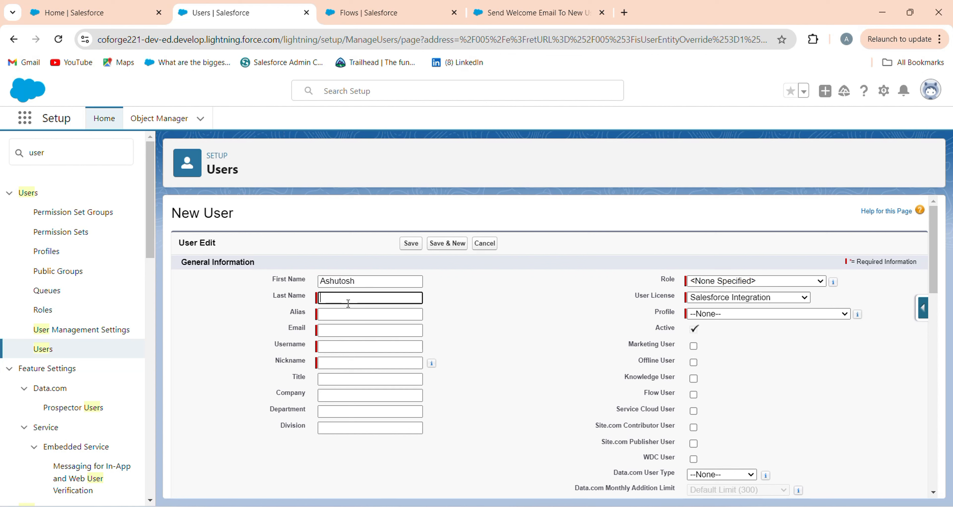
click(339, 316)
click(340, 329)
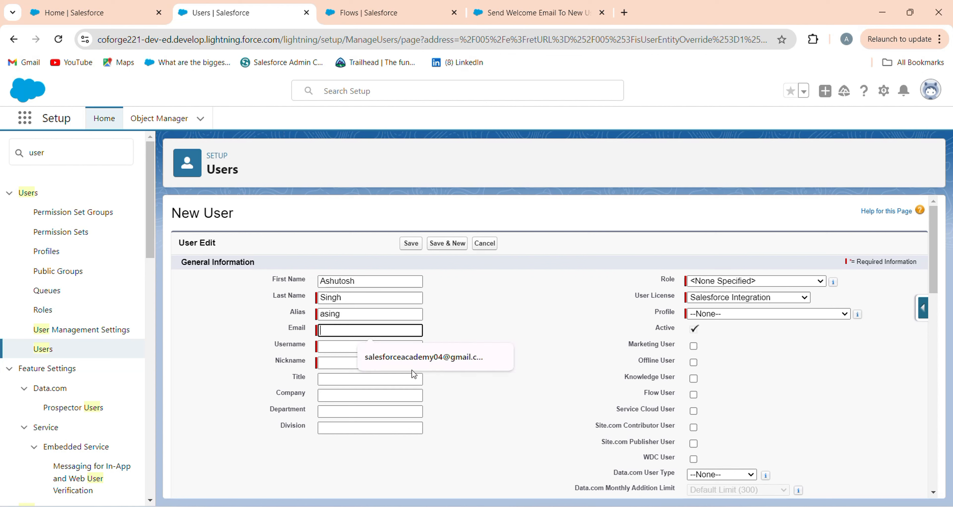
click(388, 357)
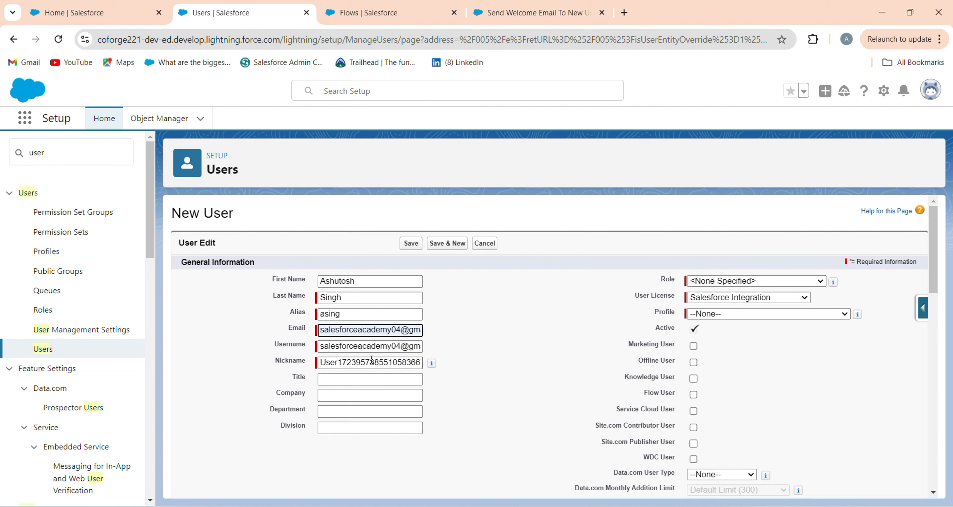
click(481, 358)
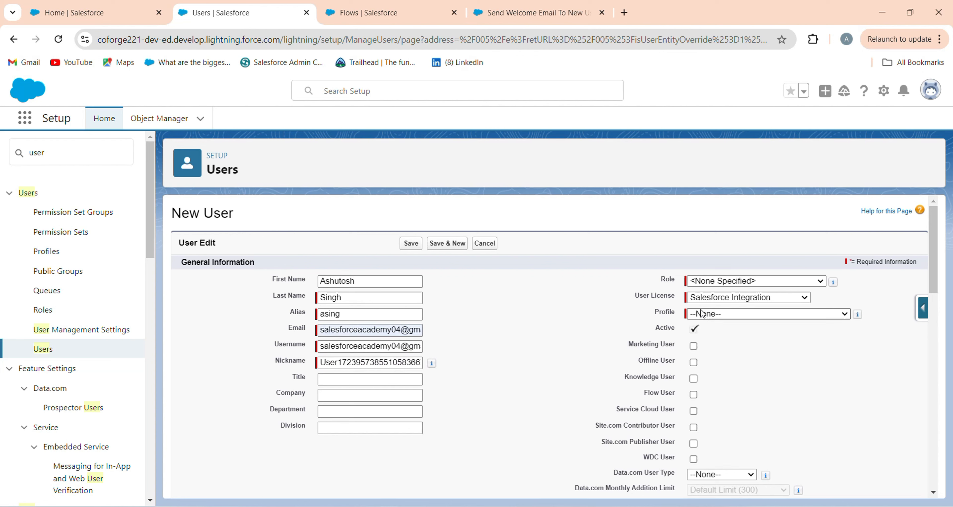
Set the user license to Chatter Free and the profile to Chatter Free User, and try to save the user
click(724, 299)
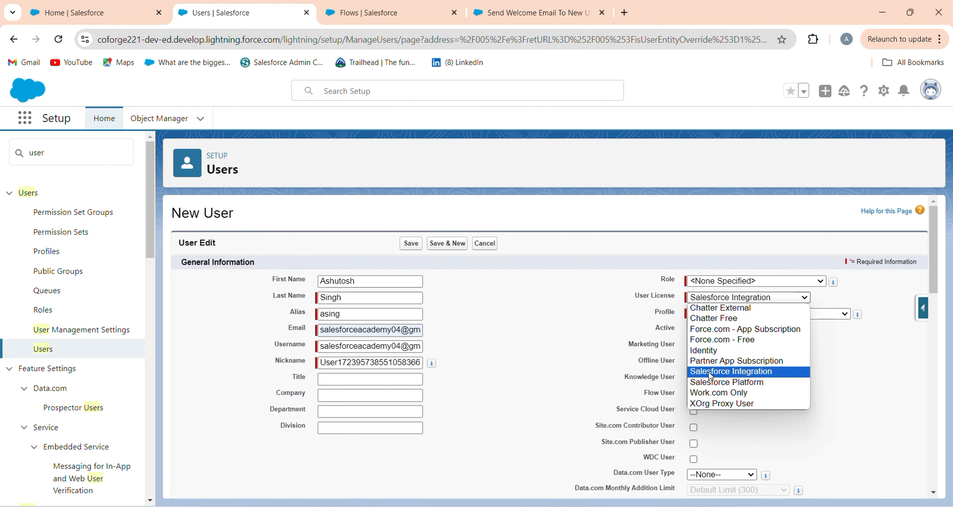
click(713, 319)
click(726, 319)
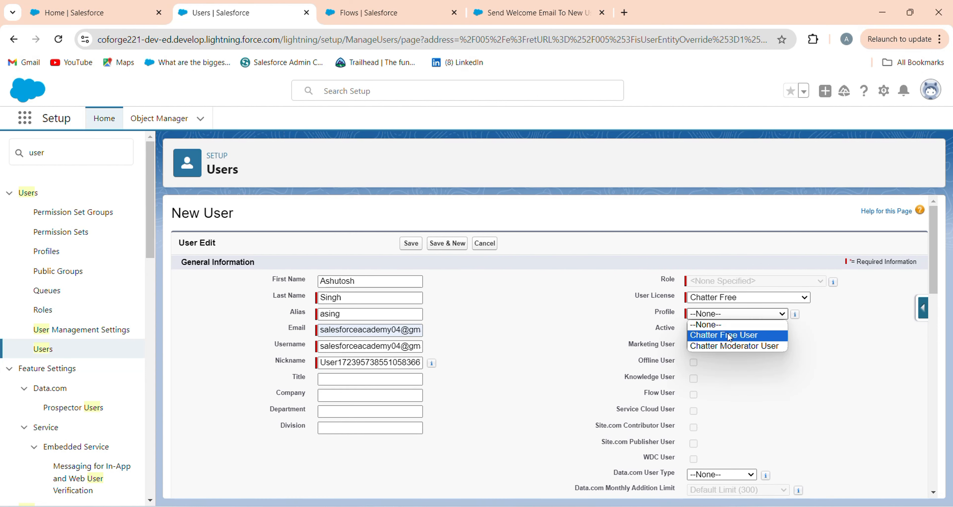
click(743, 335)
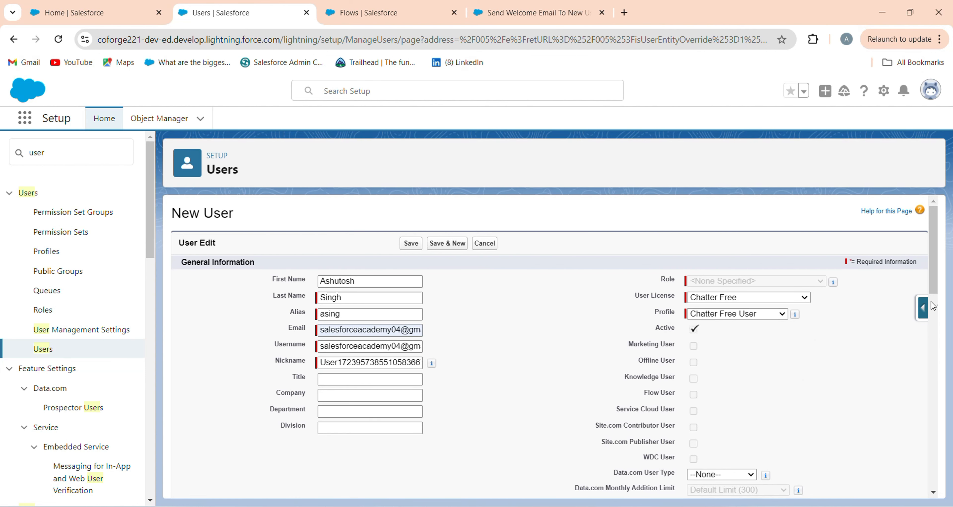
drag(933, 292, 933, 452)
scroll(935, 457, down, 3)
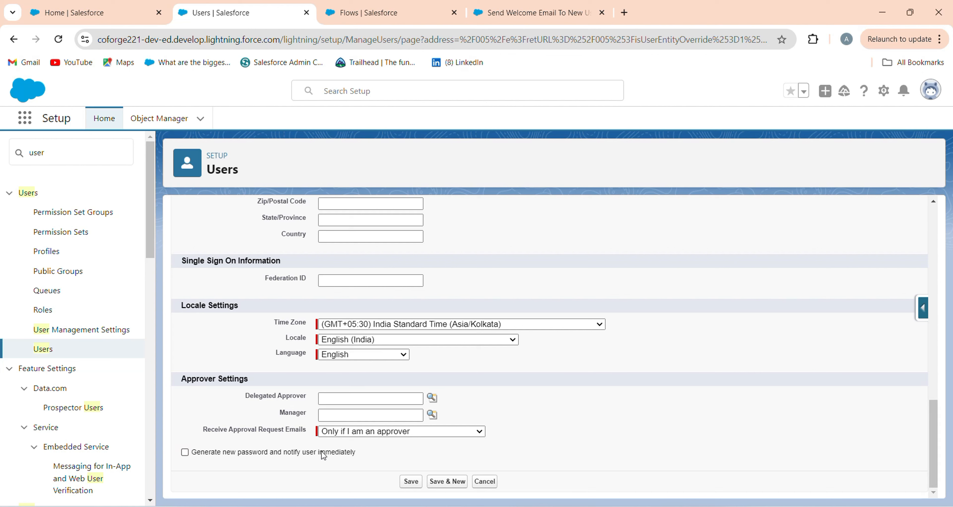
click(410, 481)
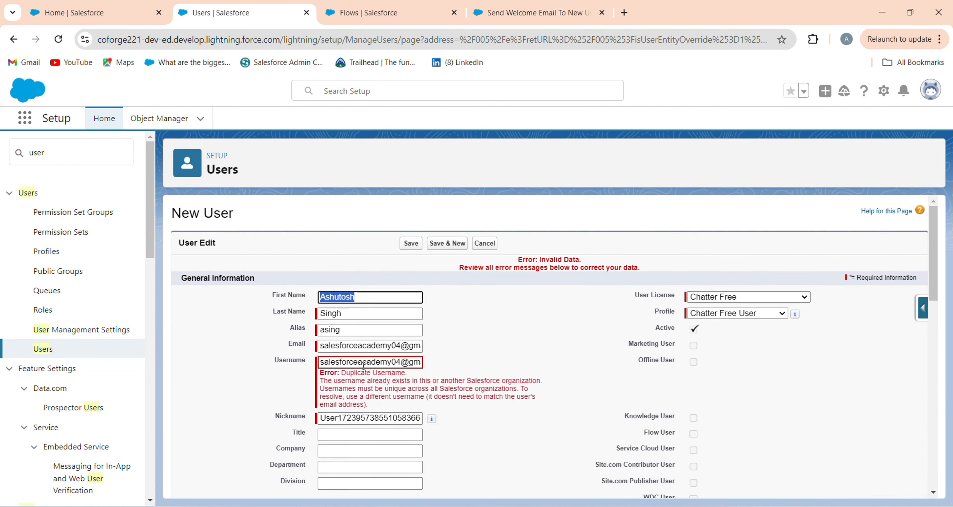
Make the username unique by removing the zero from its number, and save the new user
click(397, 362)
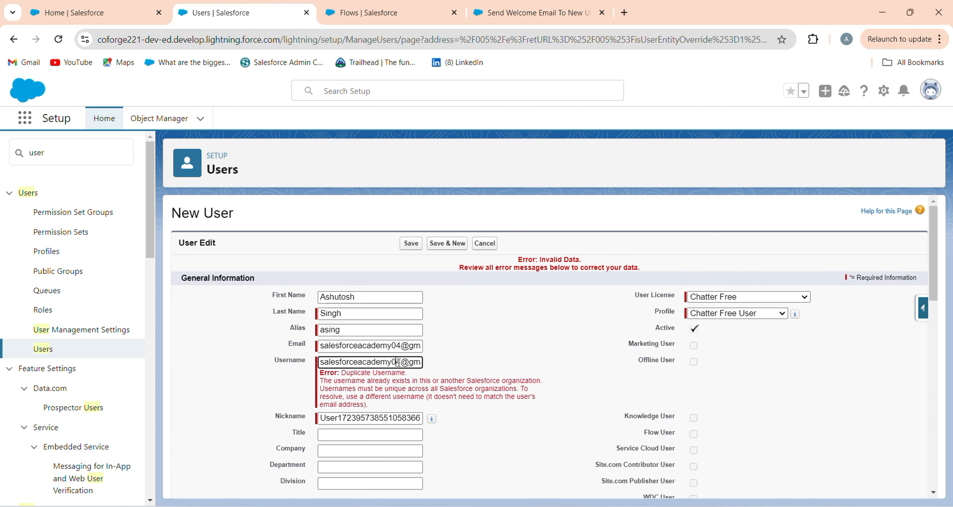
key(BackSpace)
click(409, 248)
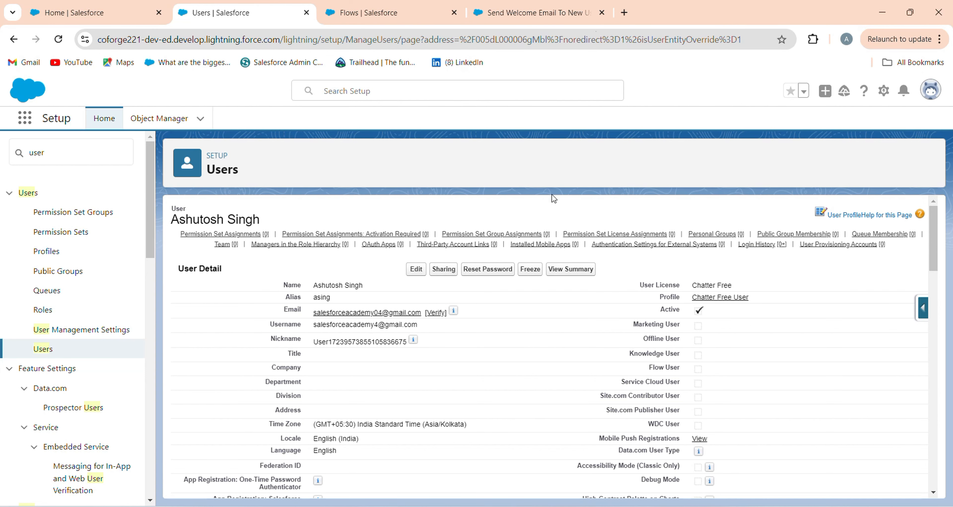
In a new browser tab, switch to the new user's Google account and open its Gmail inbox
click(624, 12)
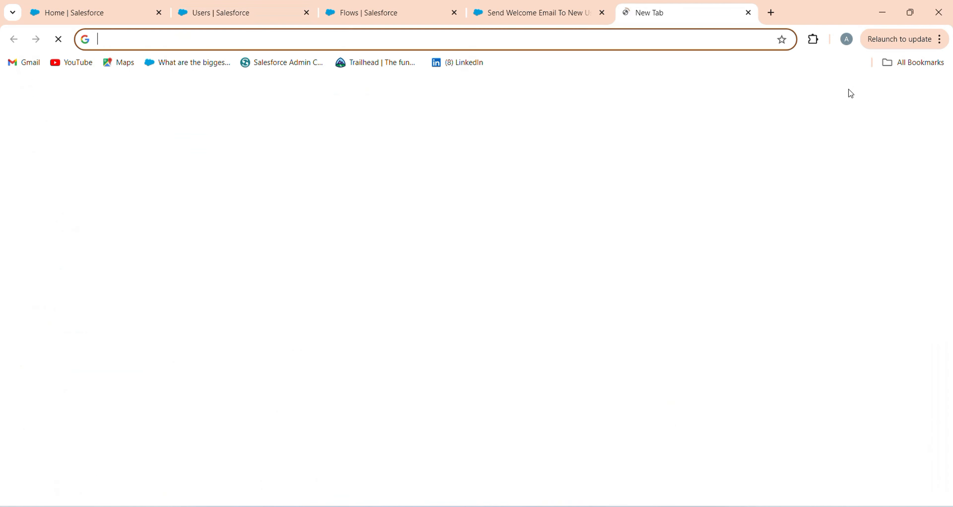
click(933, 105)
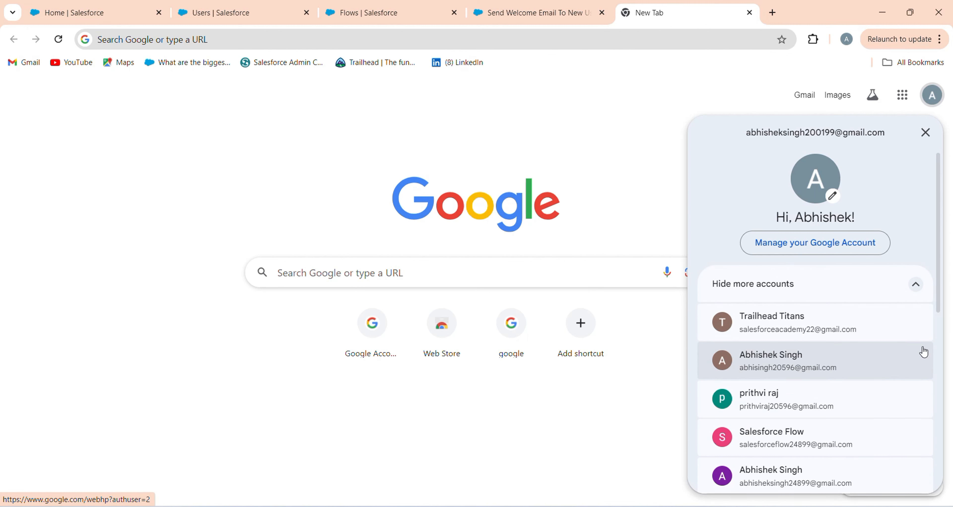
drag(940, 294, 938, 366)
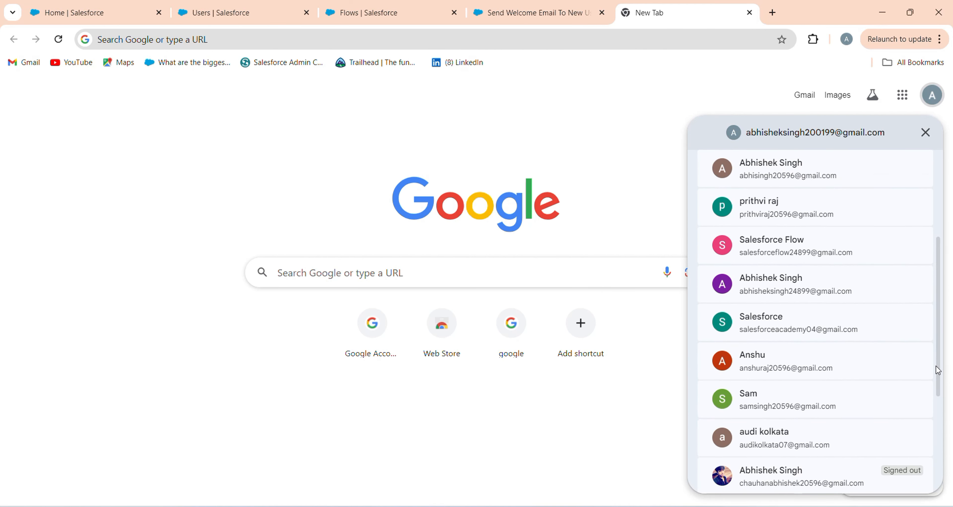
click(787, 318)
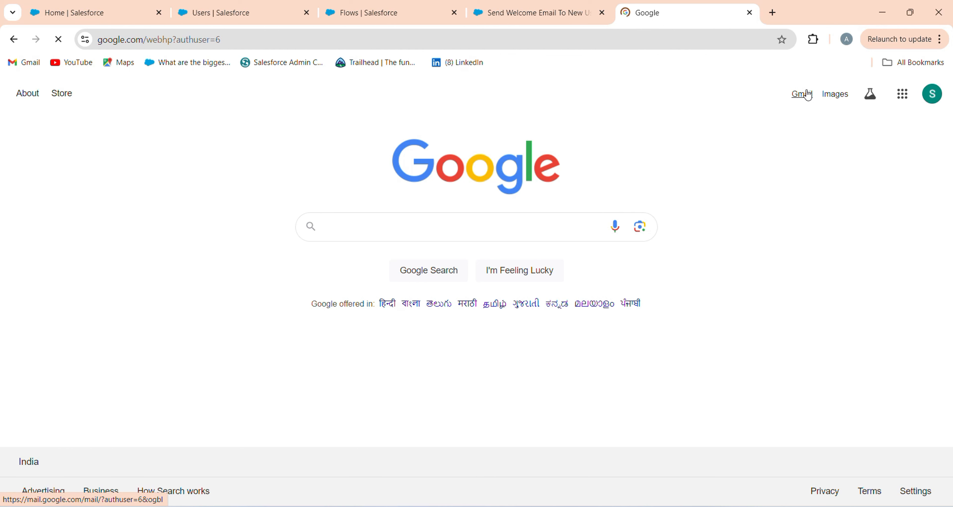
click(803, 94)
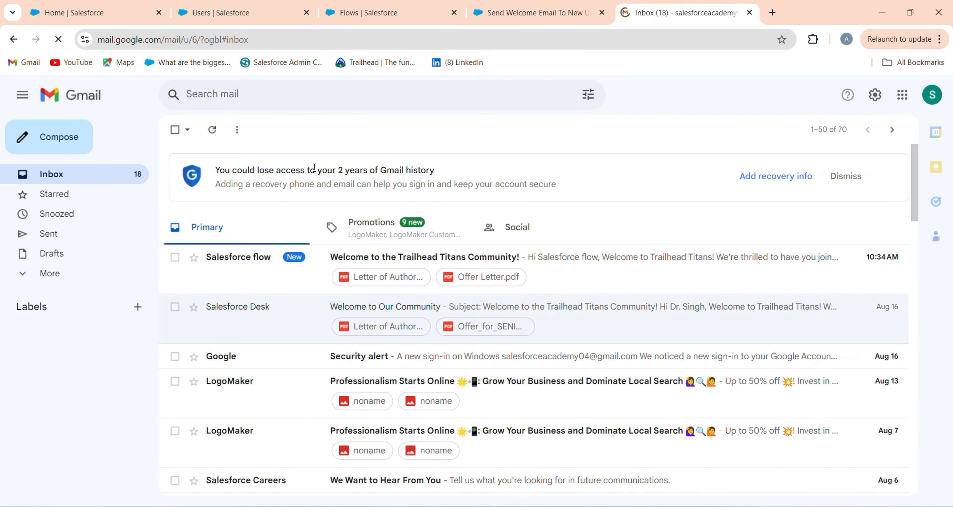
Open the "Welcome to the Trailhead Titans Community!" email and review its message text and attachments
click(272, 277)
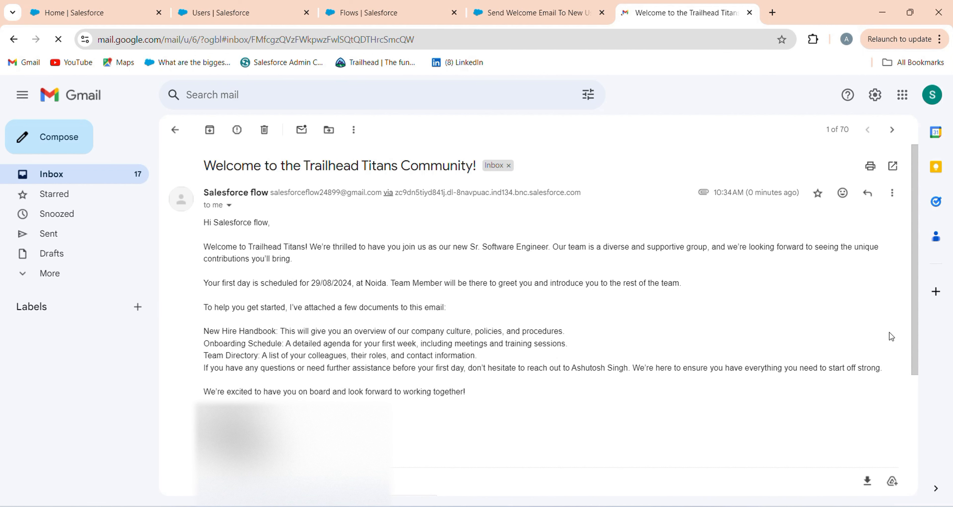
mouse_move(912, 359)
mouse_down()
mouse_move(907, 473)
mouse_move(872, 476)
mouse_up()
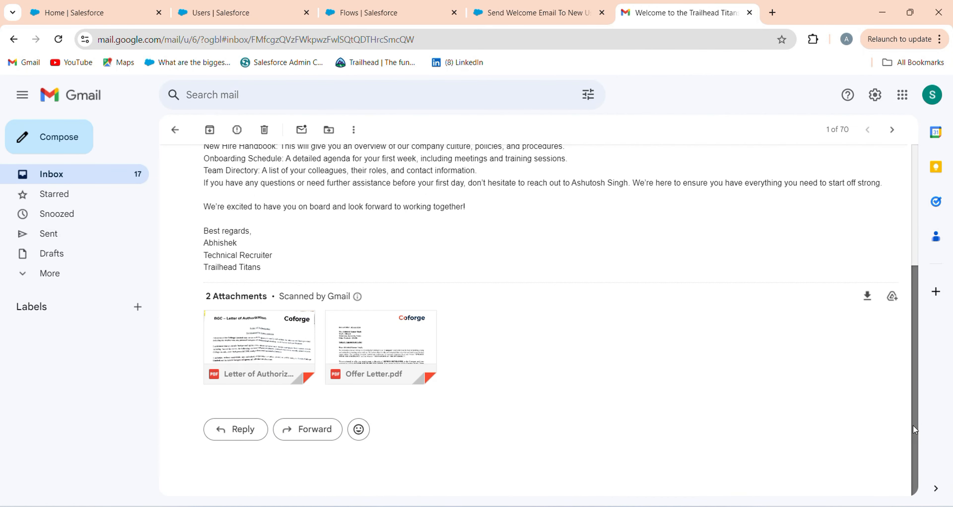
drag(912, 425, 924, 262)
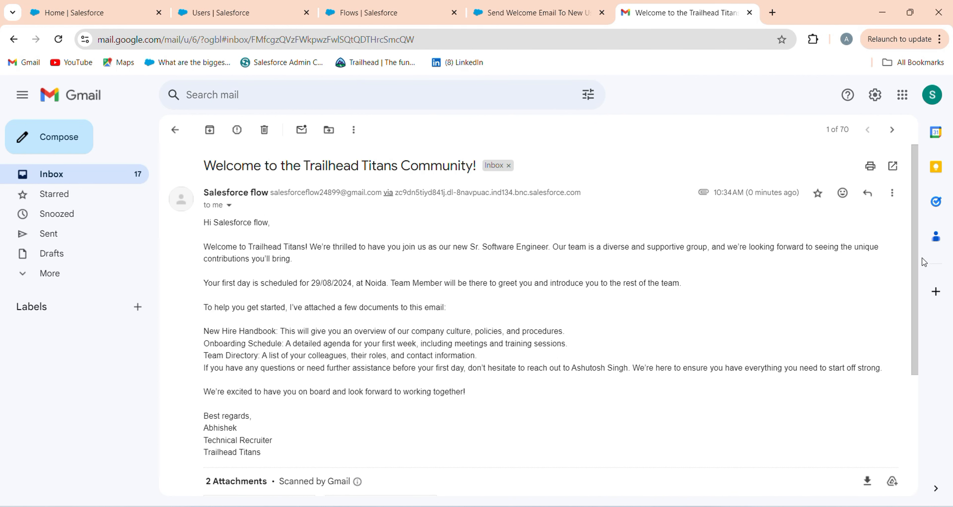